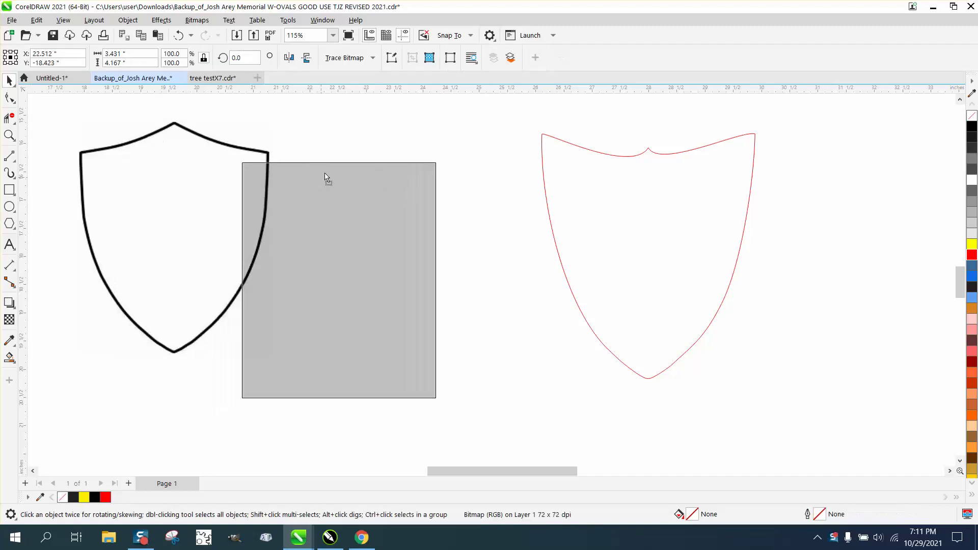
Step: Move the red shield outline down-left and raise its top-centre node slightly
left_click_drag(543, 212, 481, 252)
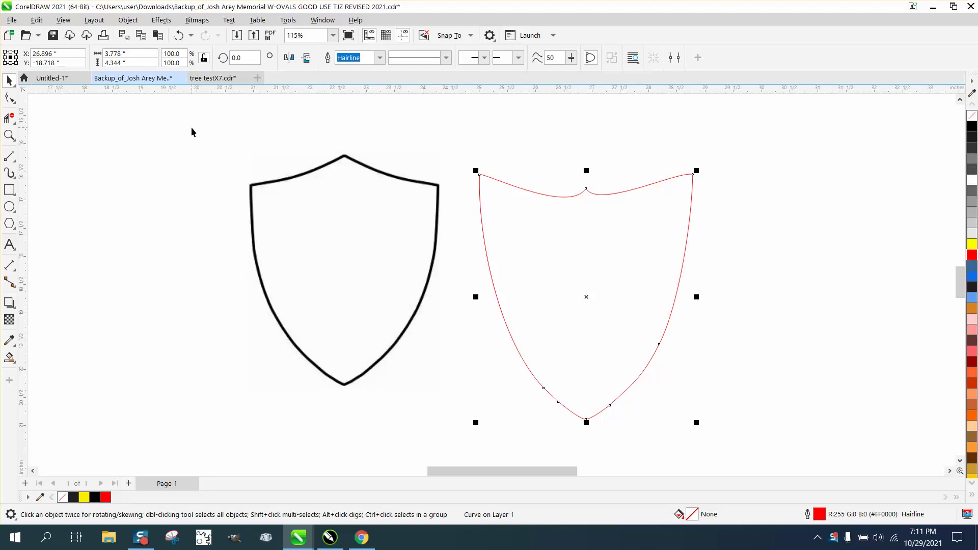
left_click(9, 97)
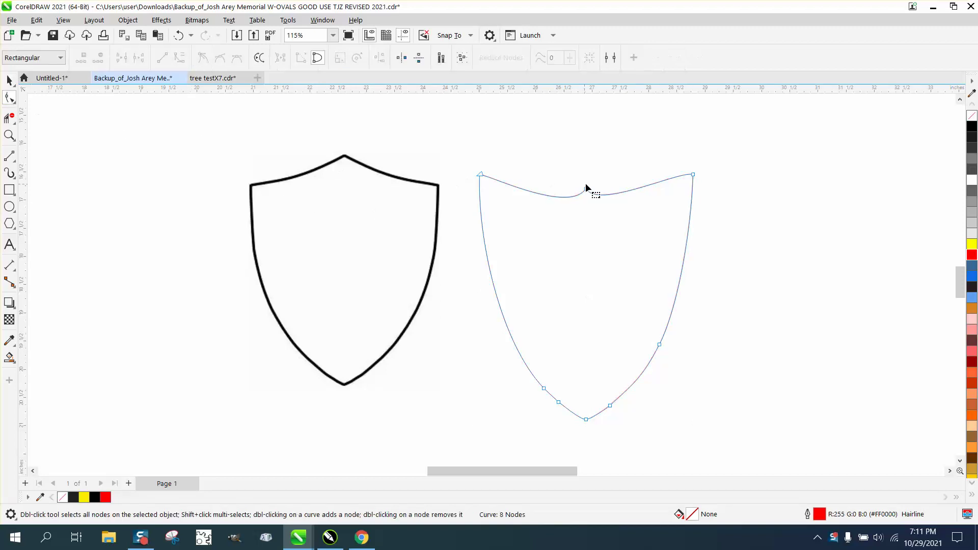
left_click_drag(587, 190, 586, 175)
left_click_drag(680, 174, 671, 205)
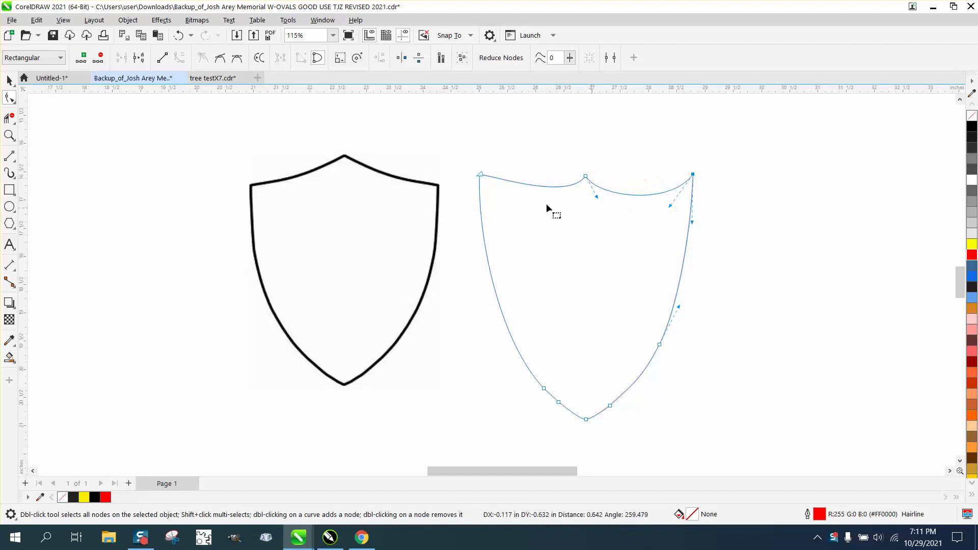
left_click(178, 36)
Step: Raise both top corners of the shield symmetrically with Reflect Nodes mirroring
left_click_drag(460, 162, 505, 190)
left_click_drag(707, 158, 682, 194)
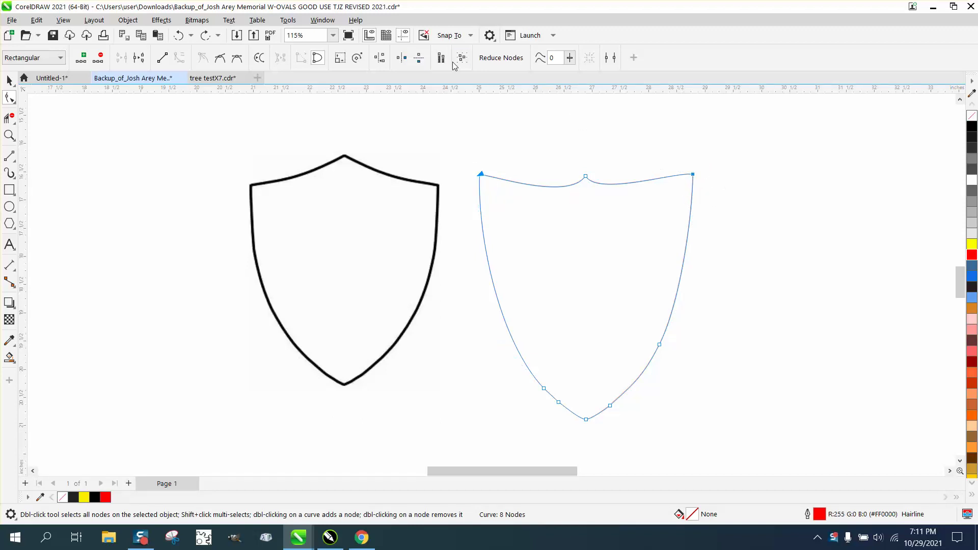
left_click(419, 59)
mouse_move(694, 174)
left_mouse_down()
mouse_move(690, 144)
mouse_move(670, 144)
mouse_move(694, 151)
mouse_move(694, 198)
mouse_move(690, 159)
left_mouse_up()
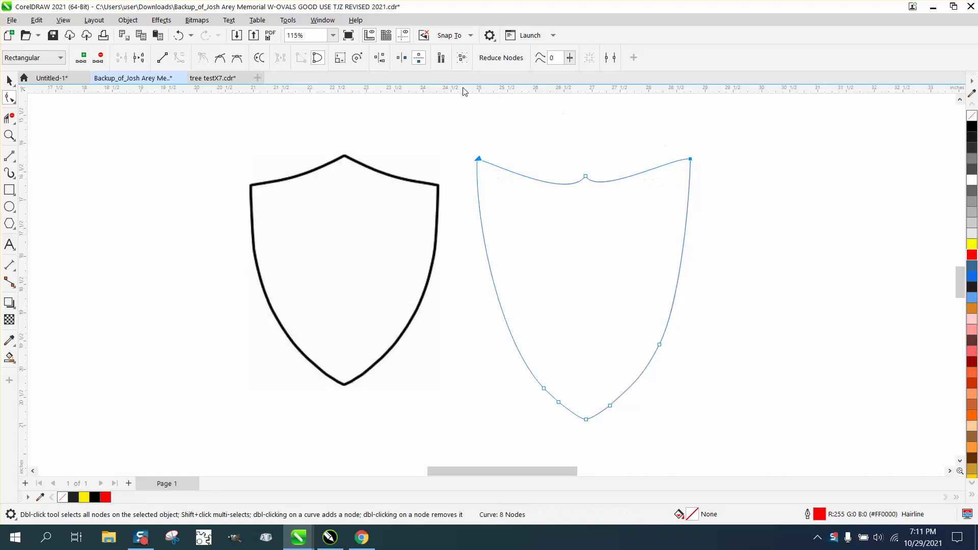
left_click(402, 57)
mouse_move(478, 159)
left_mouse_down()
mouse_move(480, 182)
mouse_move(472, 147)
mouse_move(448, 147)
mouse_move(477, 147)
mouse_move(451, 149)
mouse_move(472, 150)
mouse_move(454, 153)
mouse_move(472, 151)
mouse_move(483, 167)
left_mouse_up()
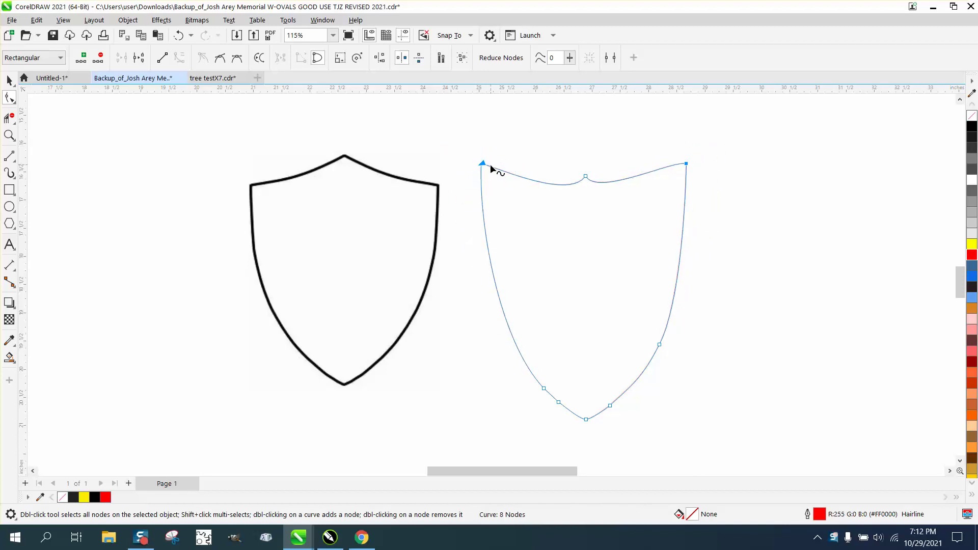
Step: Reshape the top-centre node's handles into a deeper, smoother dip
left_click(586, 176)
left_click_drag(569, 203, 612, 209)
scroll(449, 217, "down", 1)
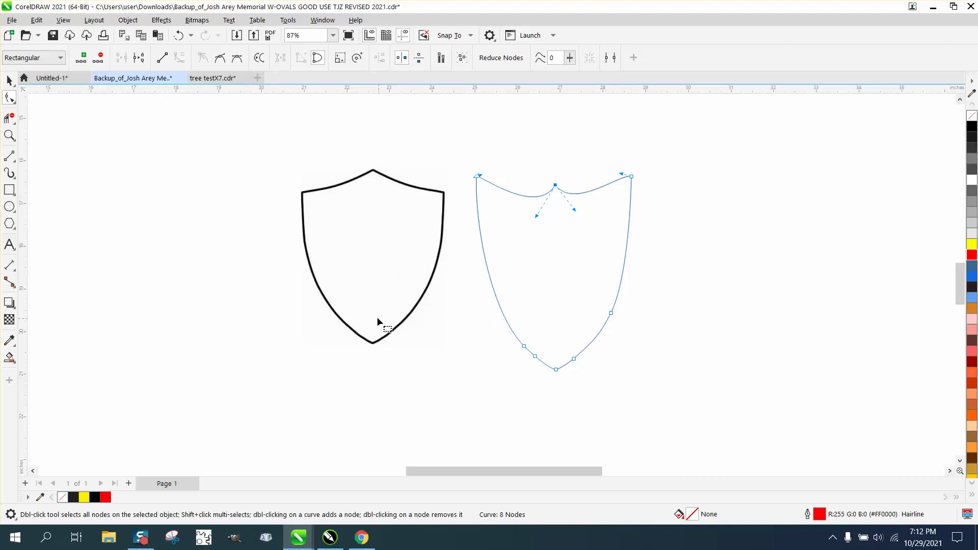
Step: Delete the extra lower nodes so the shield has a smooth rounded four-node bottom
left_click_drag(555, 339, 620, 356)
left_click(611, 313)
key("Delete")
left_click_drag(628, 323, 564, 374)
key("Delete")
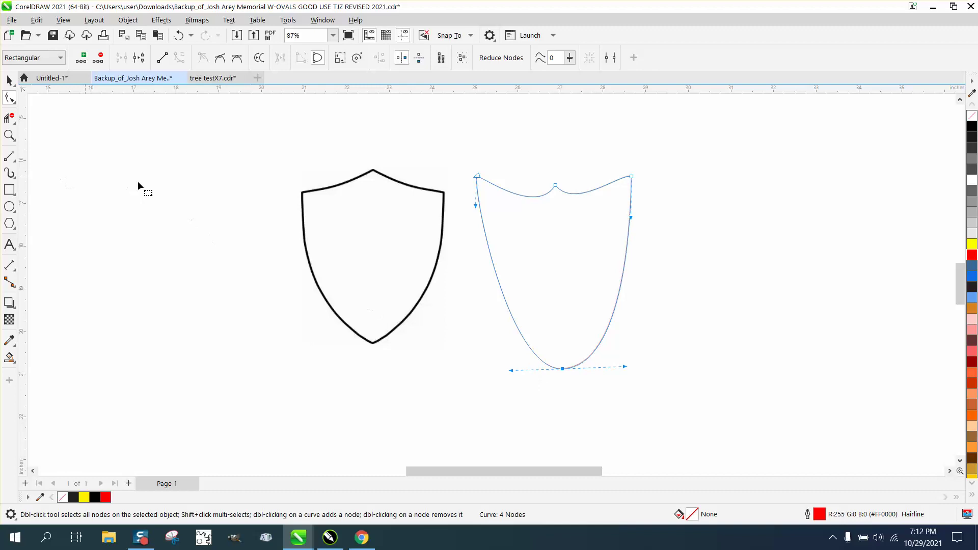
left_click_drag(441, 218, 418, 216)
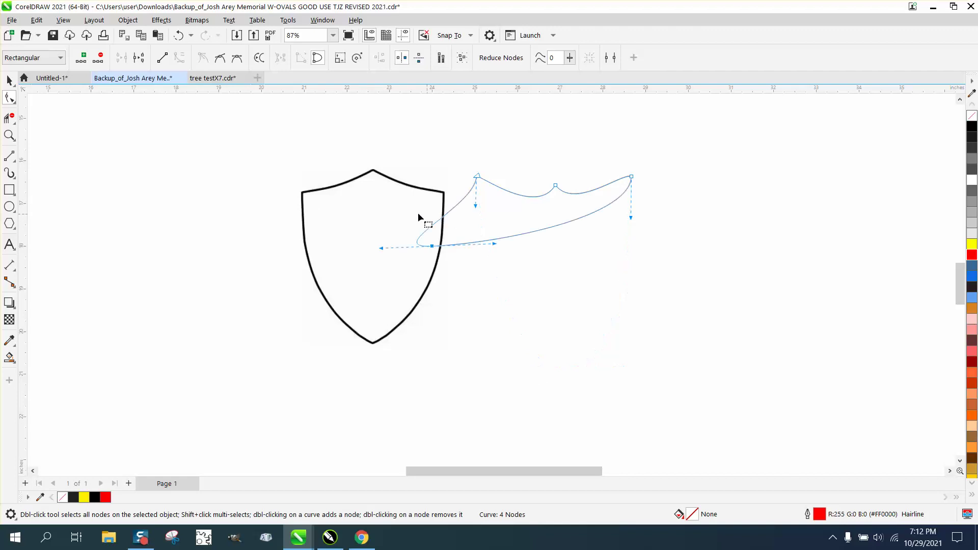
left_click(178, 35)
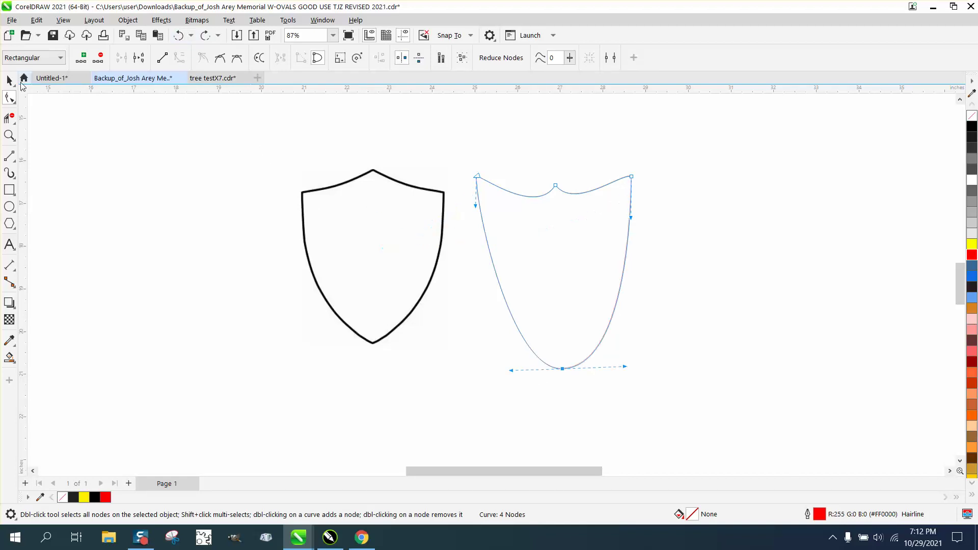
Step: Separate the red outline and the black shield, placing the black shield at the page's left
key("space")
left_click_drag(516, 220, 394, 193)
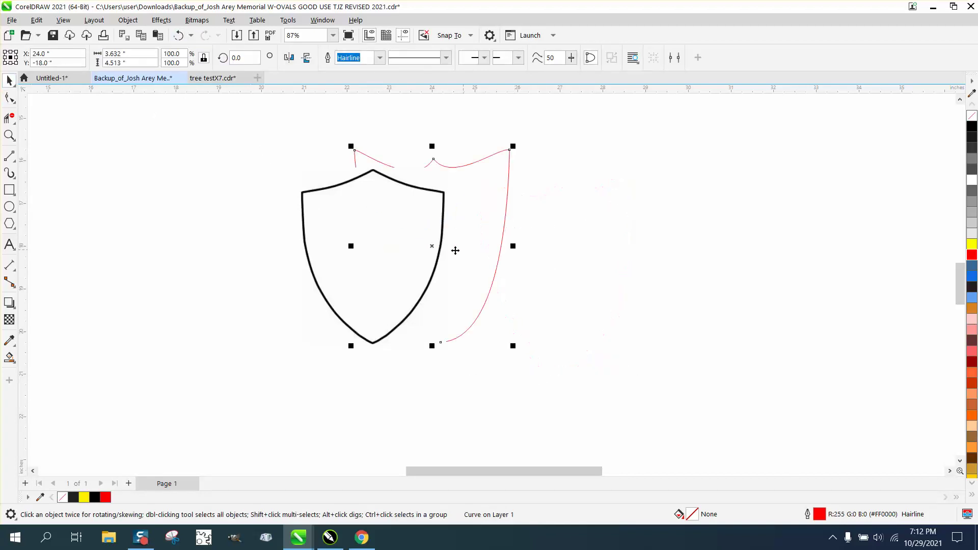
left_click_drag(318, 200, 69, 224)
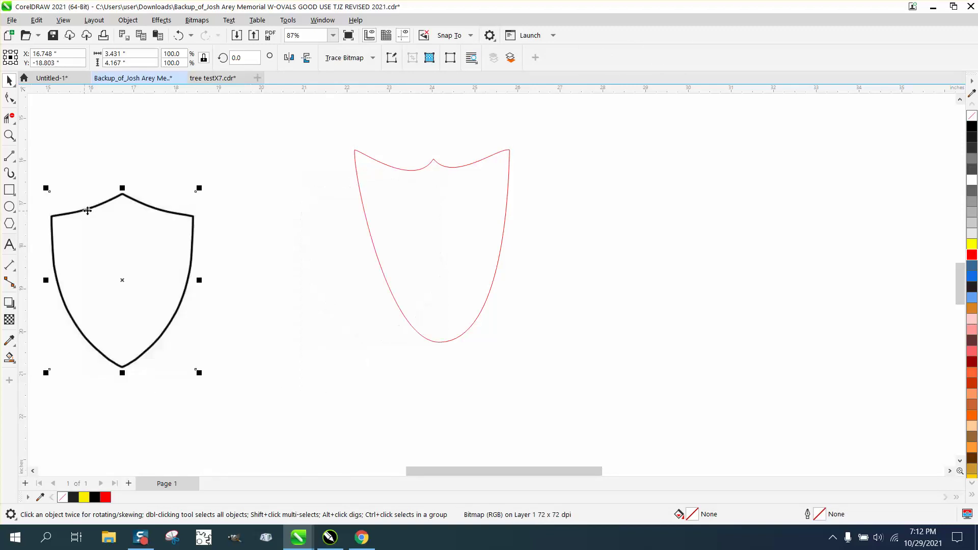
Step: Draw a vertical line centred on the page through the red outline
left_click(9, 155)
left_click_drag(306, 120, 299, 426)
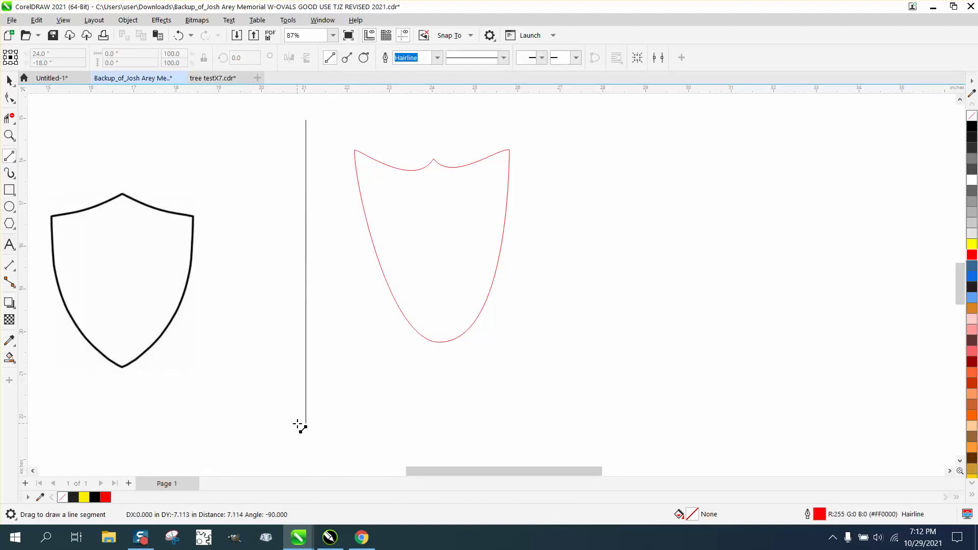
key("p")
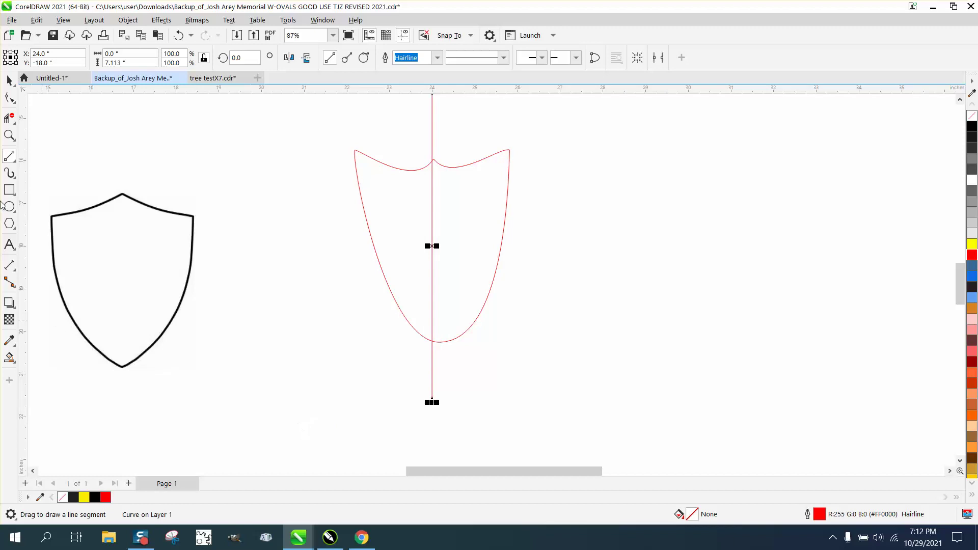
Step: Delete the outline's right half with Virtual Segment Delete and move the black shield closer
left_click(9, 135)
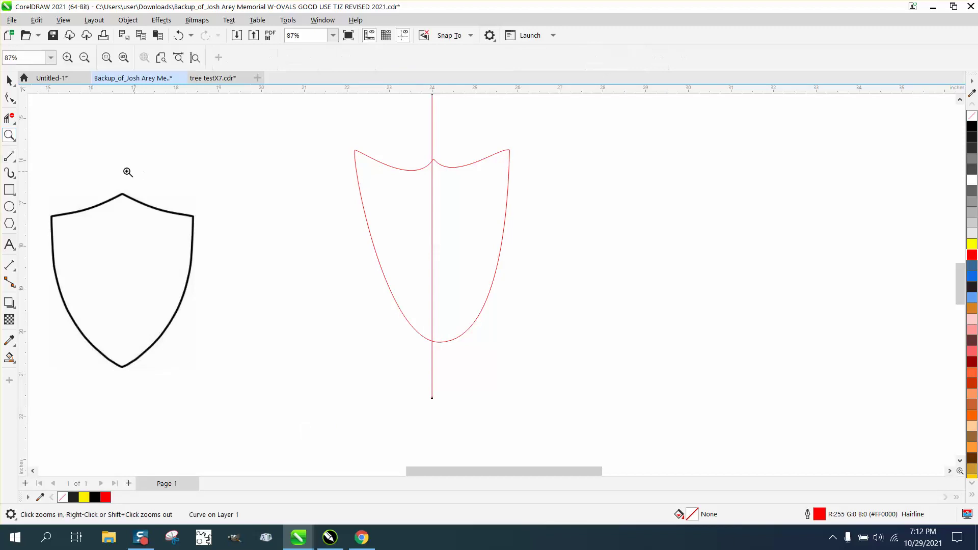
left_click(16, 123)
left_click_drag(467, 146, 511, 344)
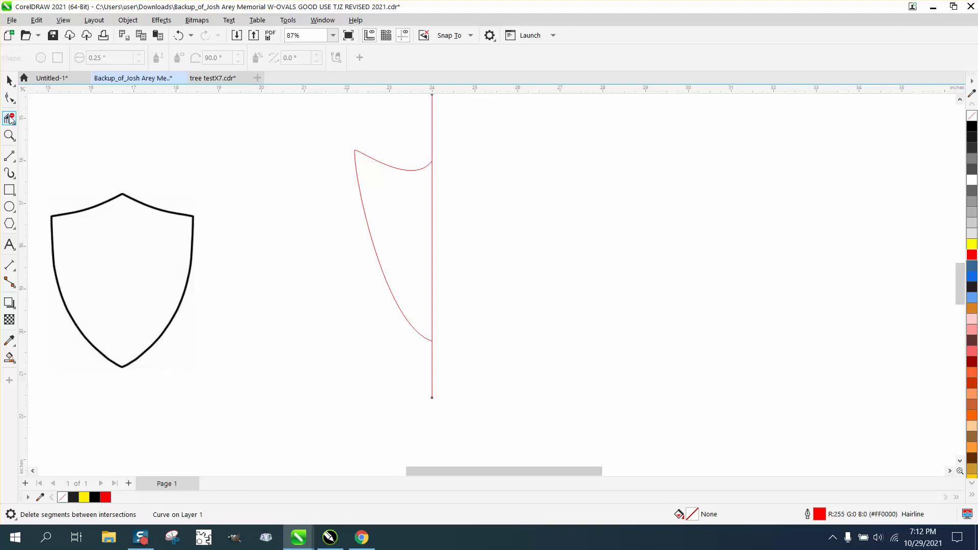
key("space")
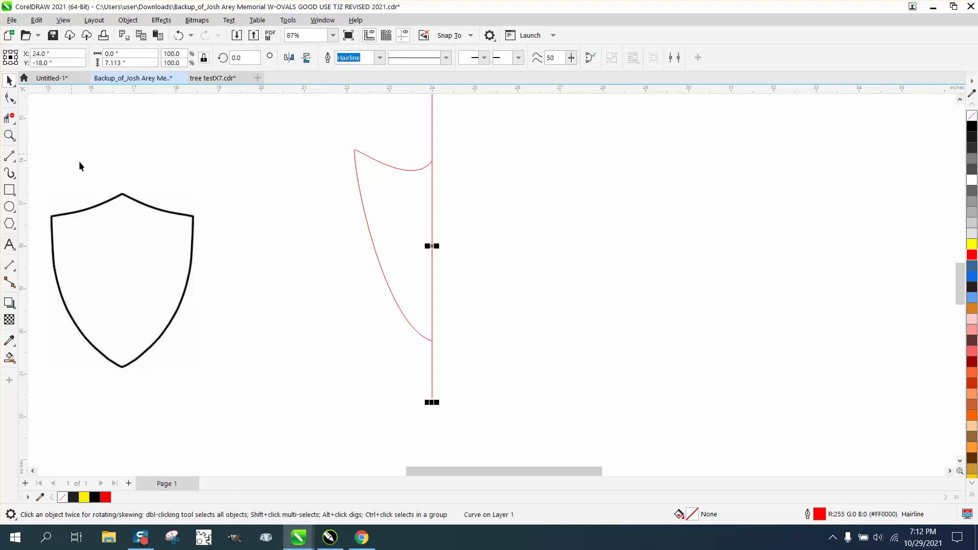
left_click_drag(112, 198, 247, 187)
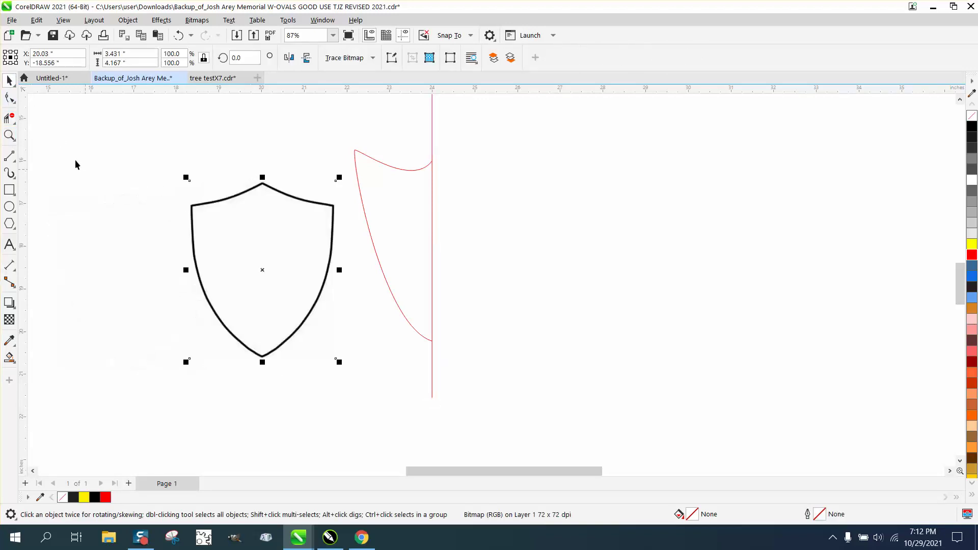
Step: Lower the half outline's bottom end node onto the centre line and reshape its curve
left_click(10, 133)
left_click(497, 395)
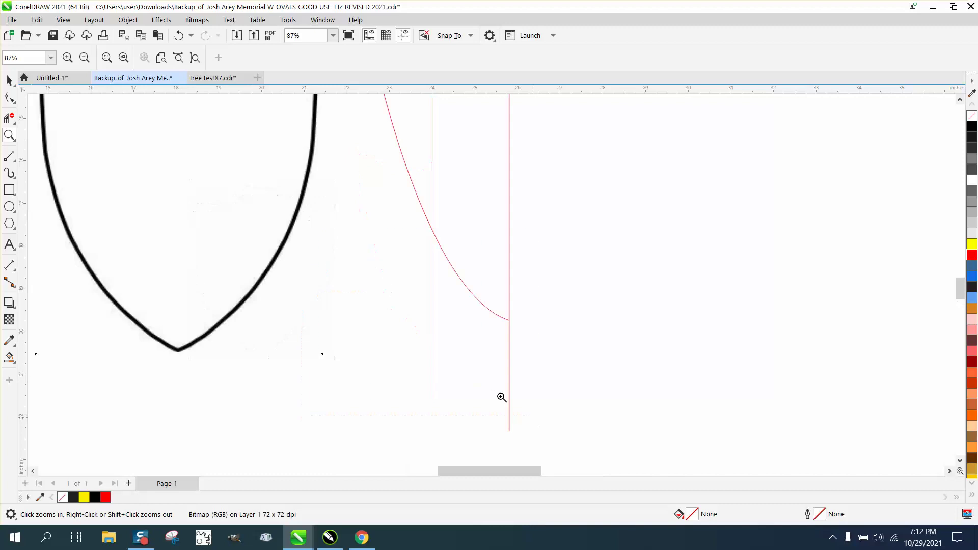
left_click(9, 98)
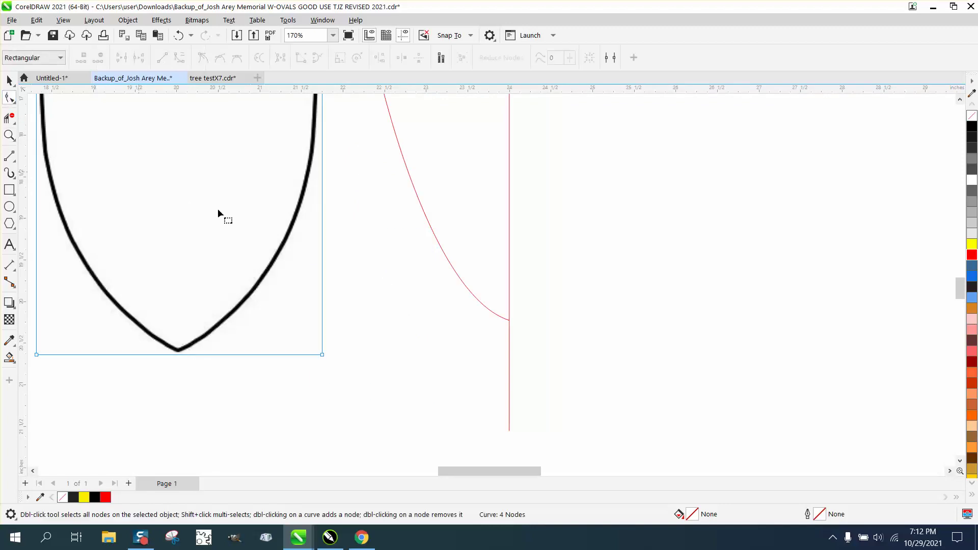
left_click(510, 321)
left_click_drag(509, 321, 510, 334)
left_click_drag(419, 306, 431, 275)
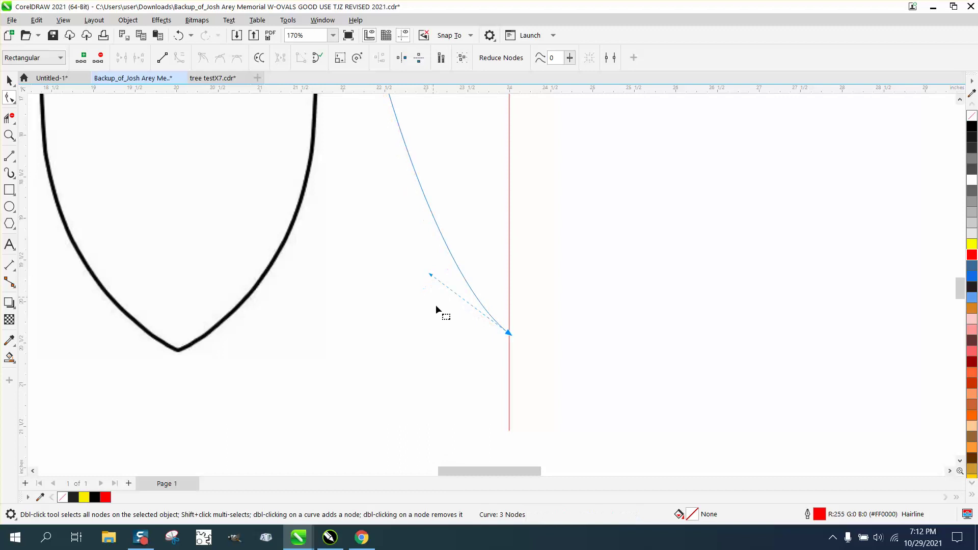
scroll(431, 357, "down", 3)
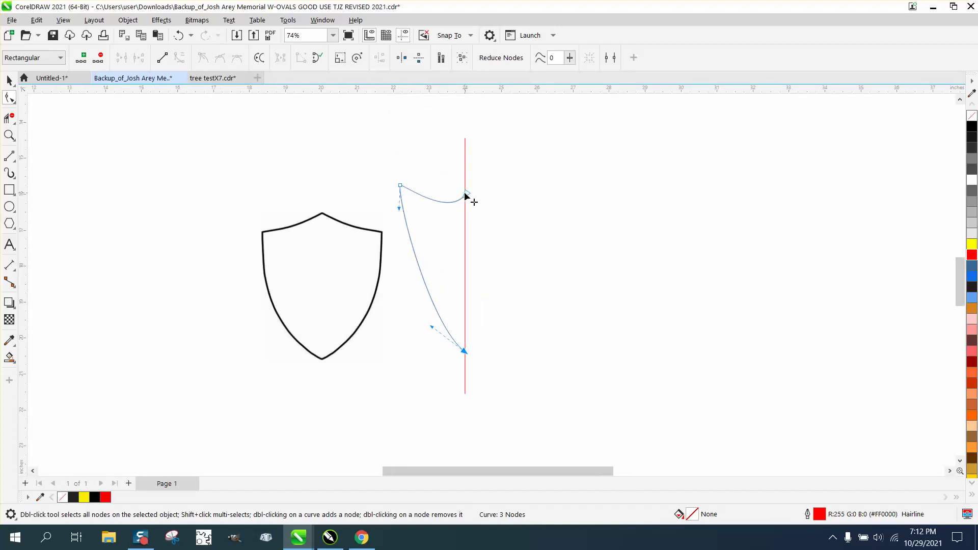
Step: Raise the top end node and adjust handles so the top edge arcs smoothly into the centre line
left_click_drag(468, 196, 466, 176)
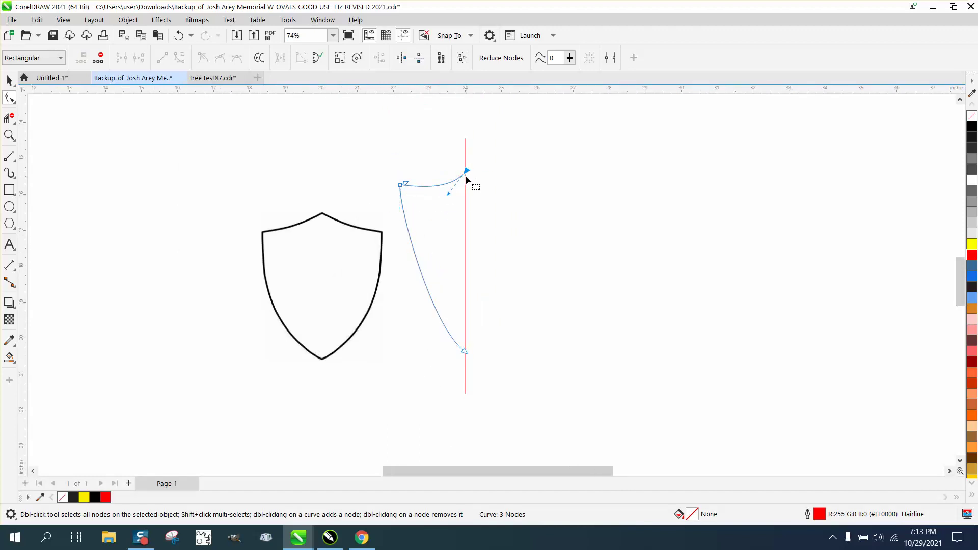
left_click(401, 185)
left_click_drag(399, 206, 403, 182)
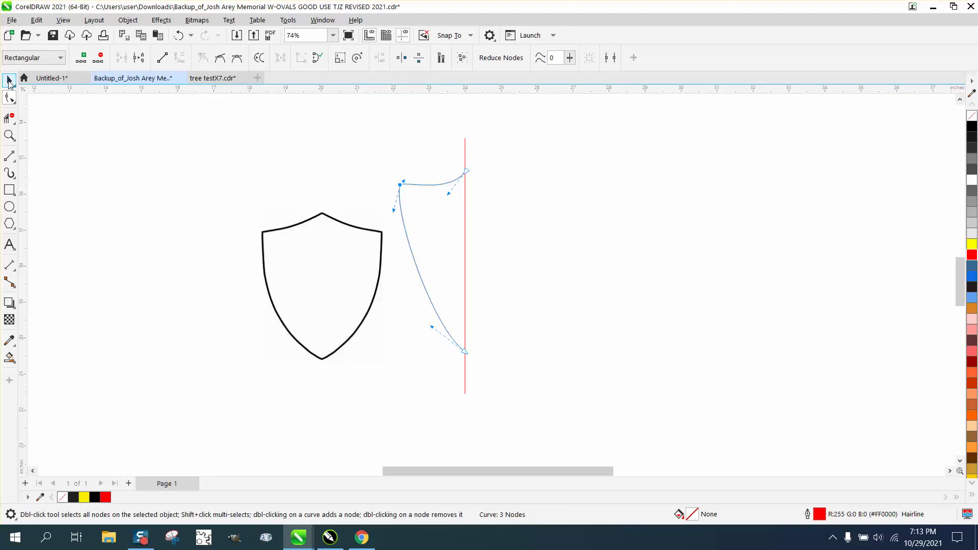
left_click(9, 81)
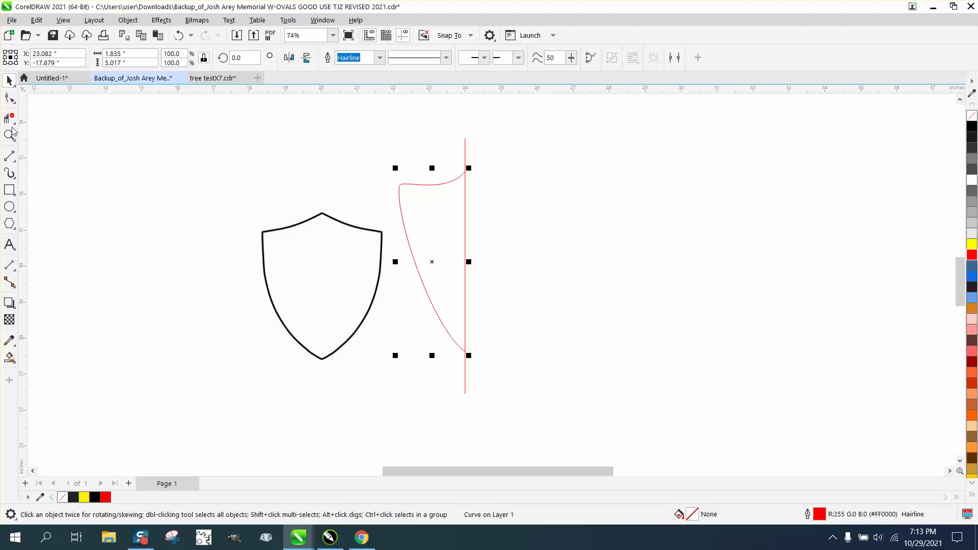
left_click(9, 97)
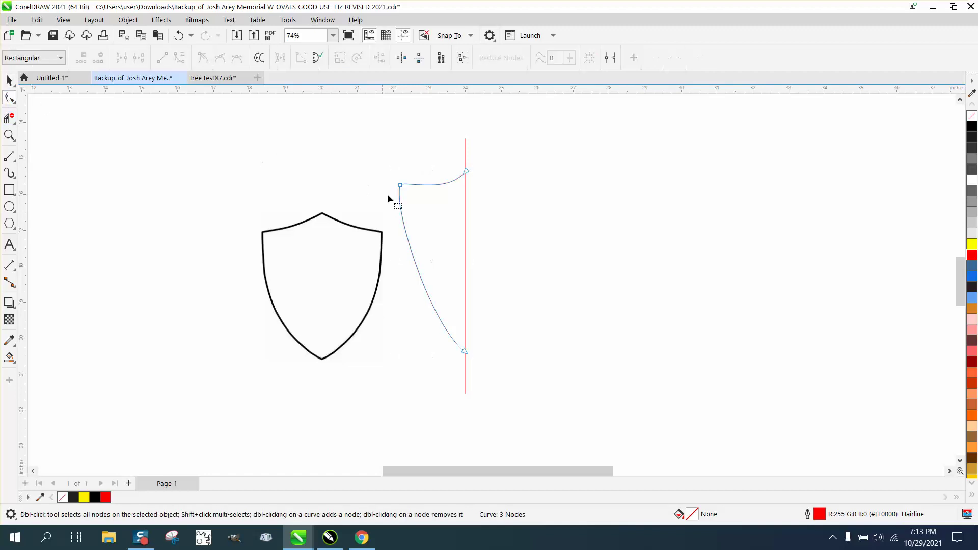
left_click(467, 172)
left_click_drag(451, 189, 447, 199)
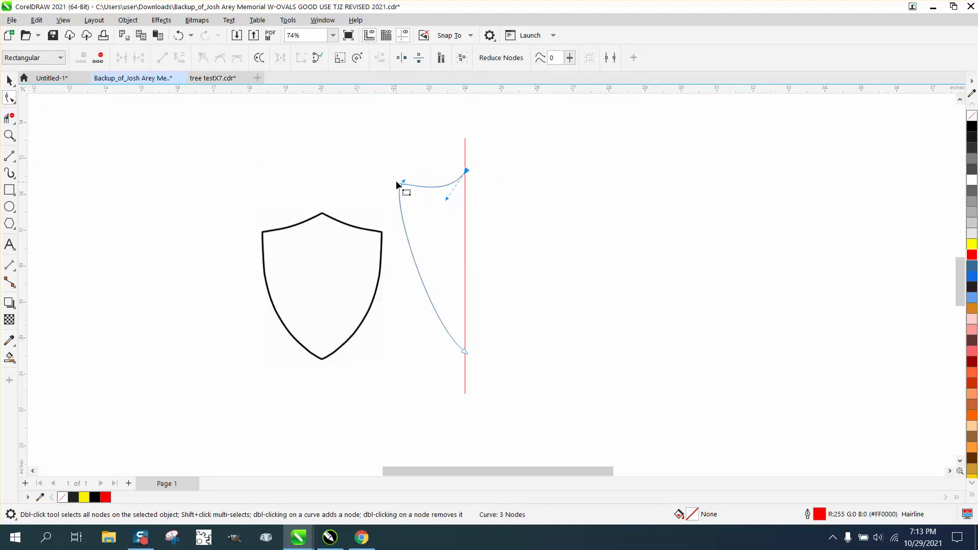
left_click(401, 185)
left_click(9, 80)
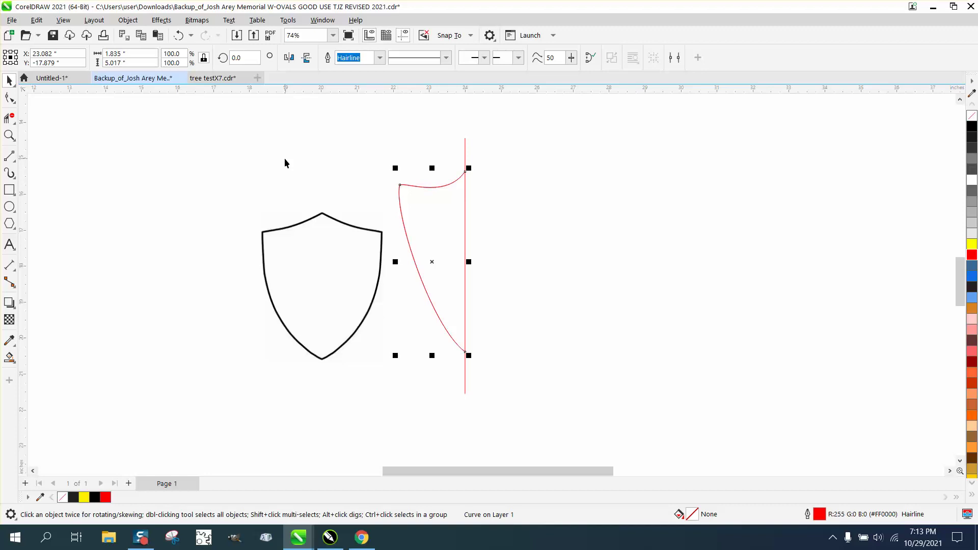
Step: Ctrl-drag a mirrored copy, then delete the vertical centre line and the mirrored right half
left_click_drag(395, 262, 535, 262)
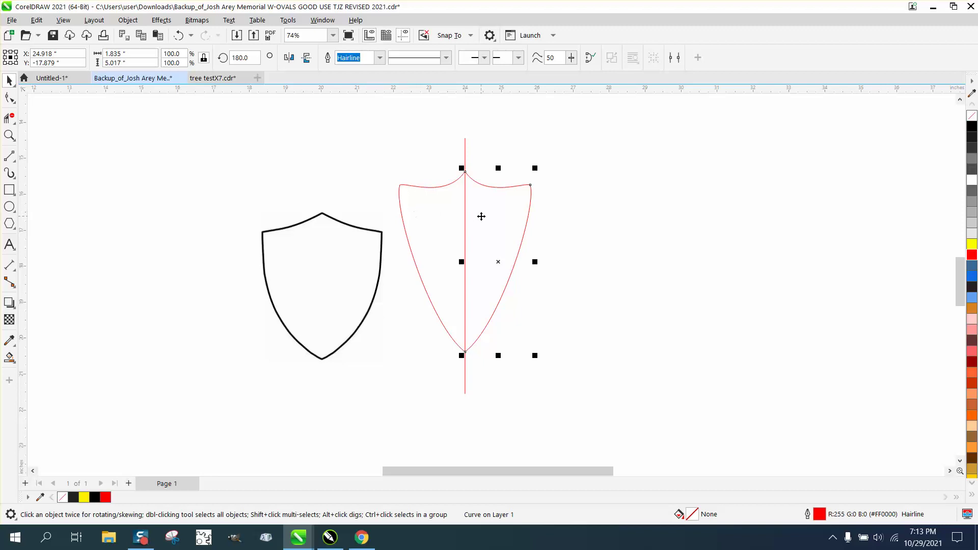
left_click(465, 159)
left_click(469, 158)
key("Delete")
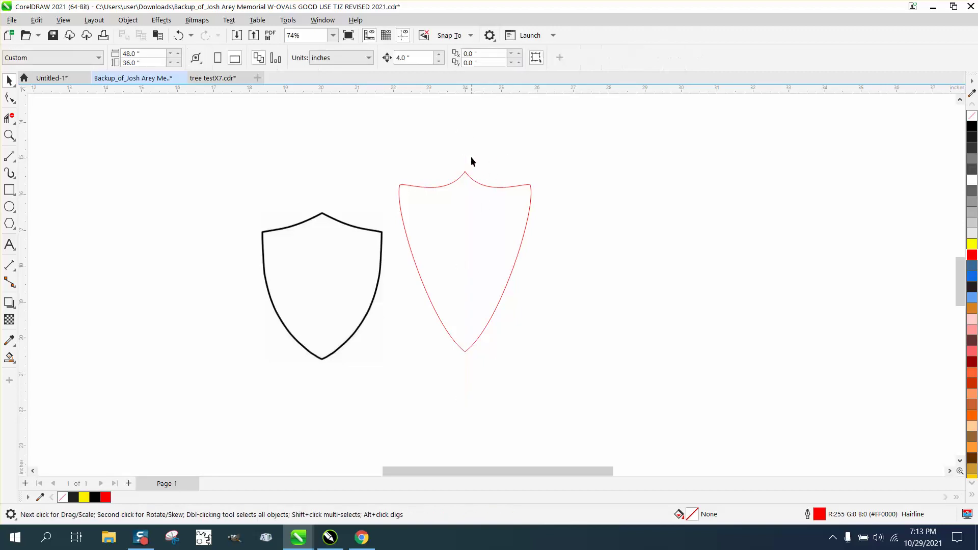
left_click(498, 188)
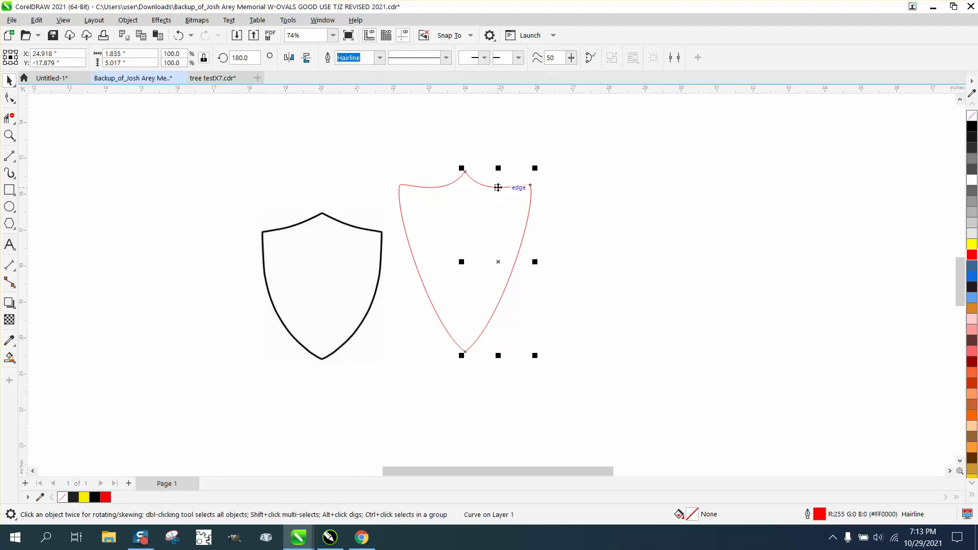
key("Delete")
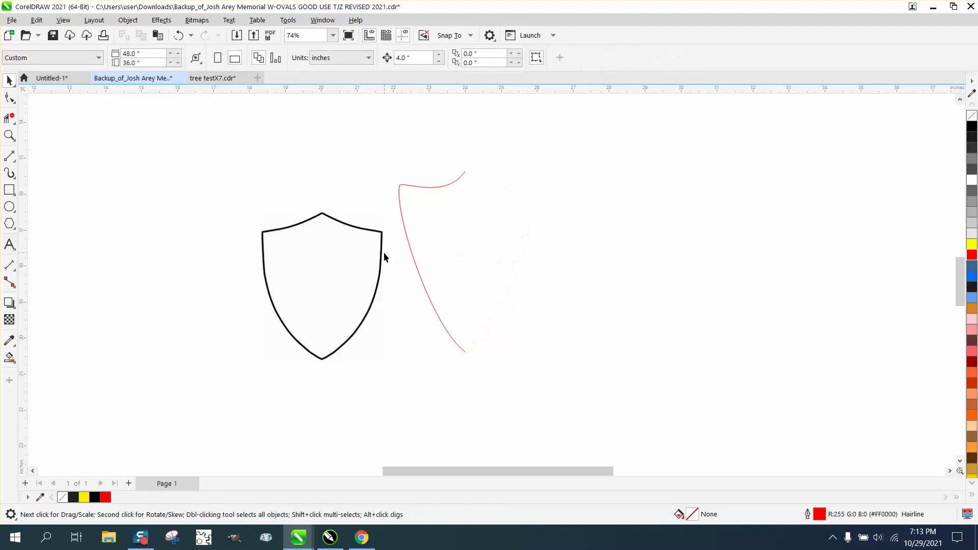
Step: Create a new symmetry from the left half curve and shift it so its ends meet the mirror line
left_click(412, 256)
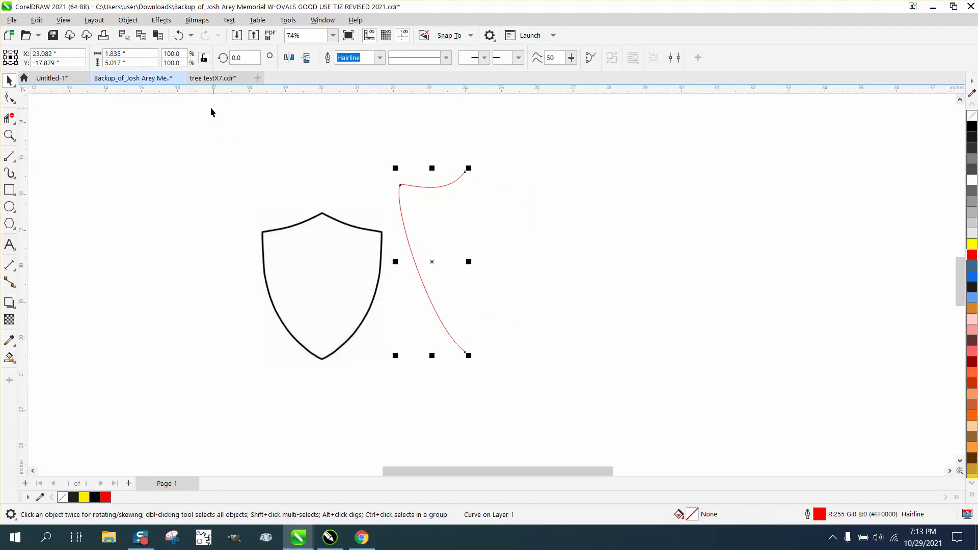
left_click(135, 21)
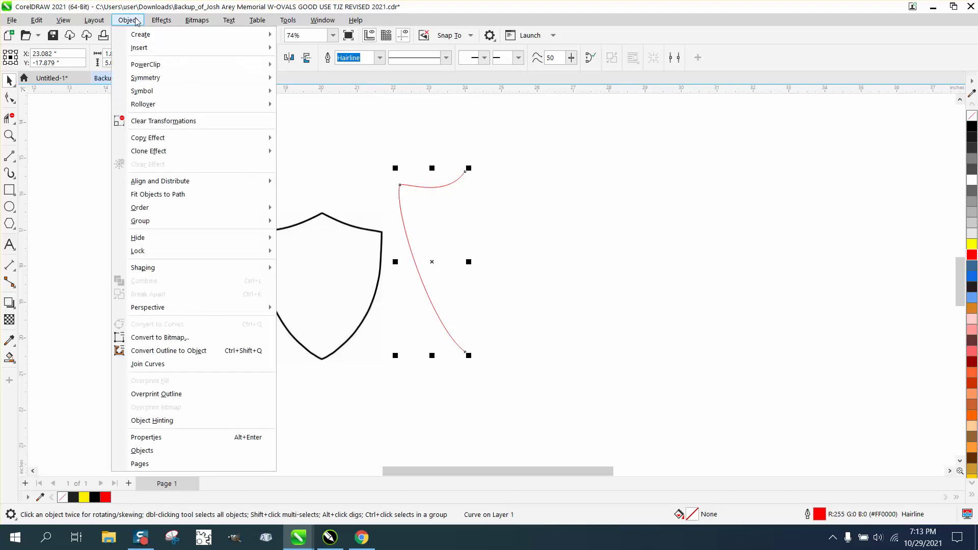
mouse_move(151, 78)
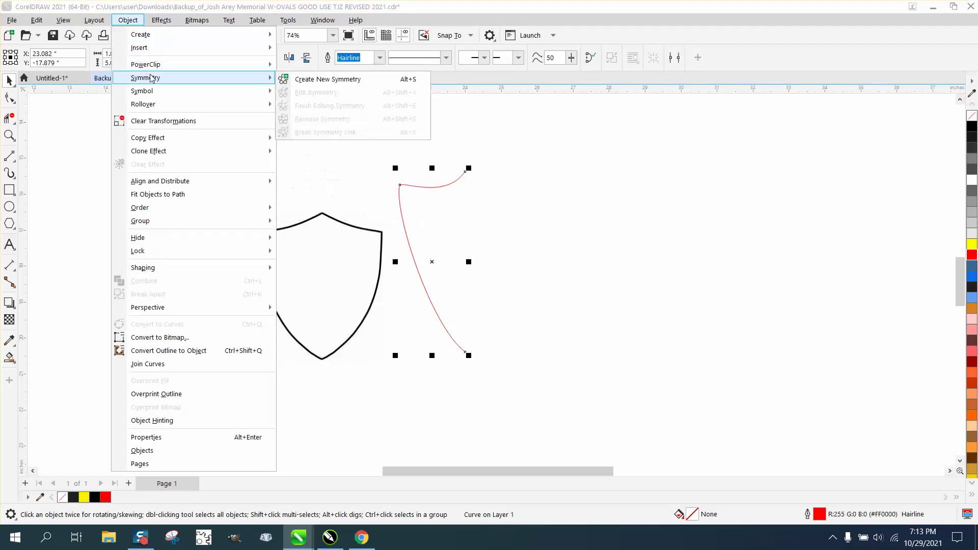
left_click(316, 80)
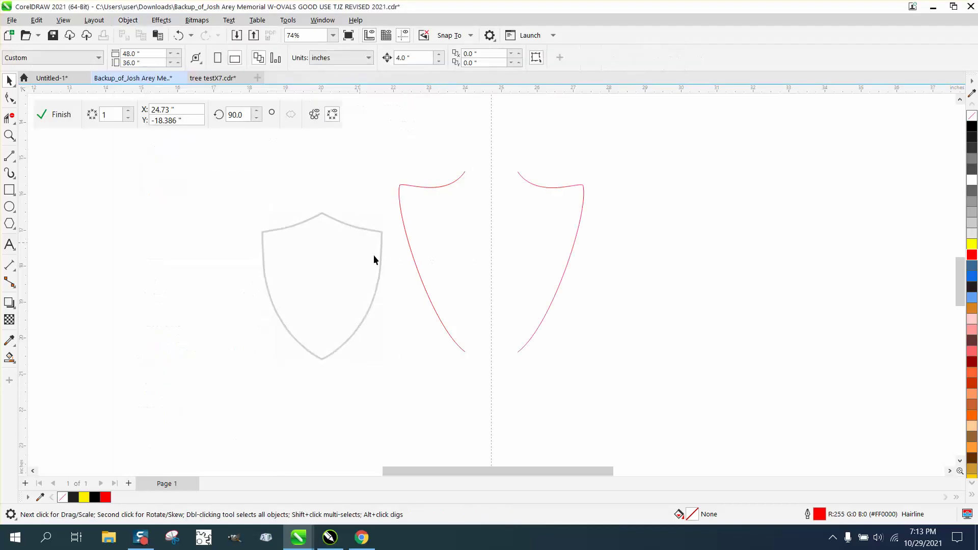
left_click(403, 223)
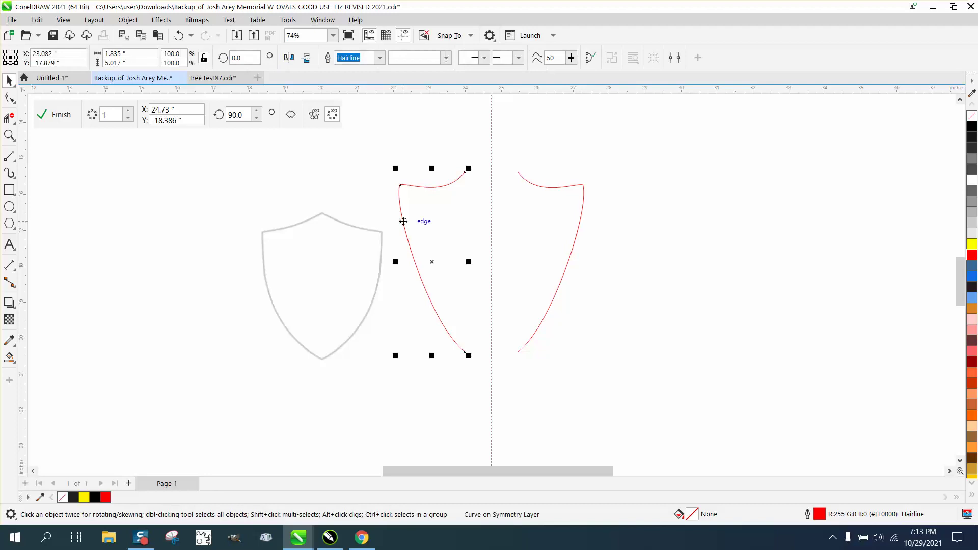
left_click_drag(466, 172, 492, 172)
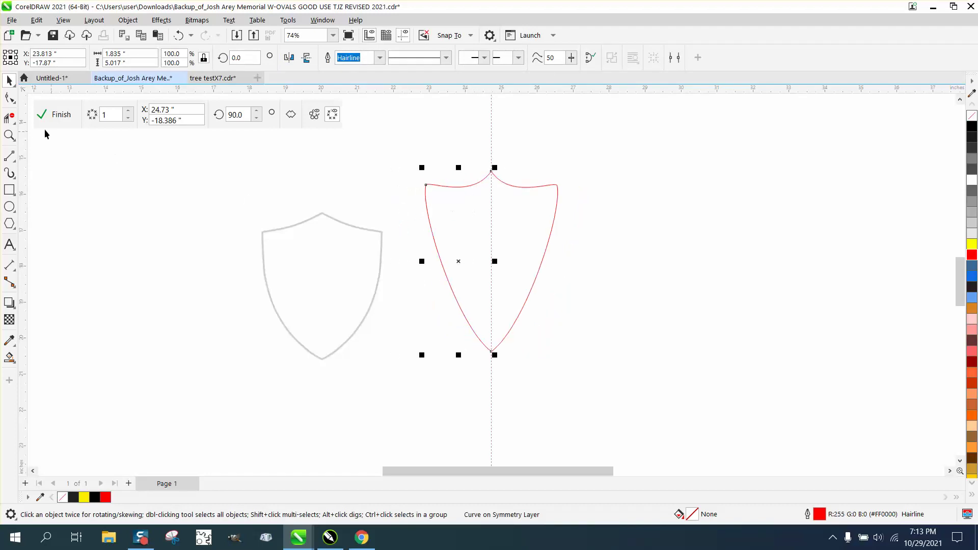
left_click(9, 135)
left_click_drag(184, 141, 583, 357)
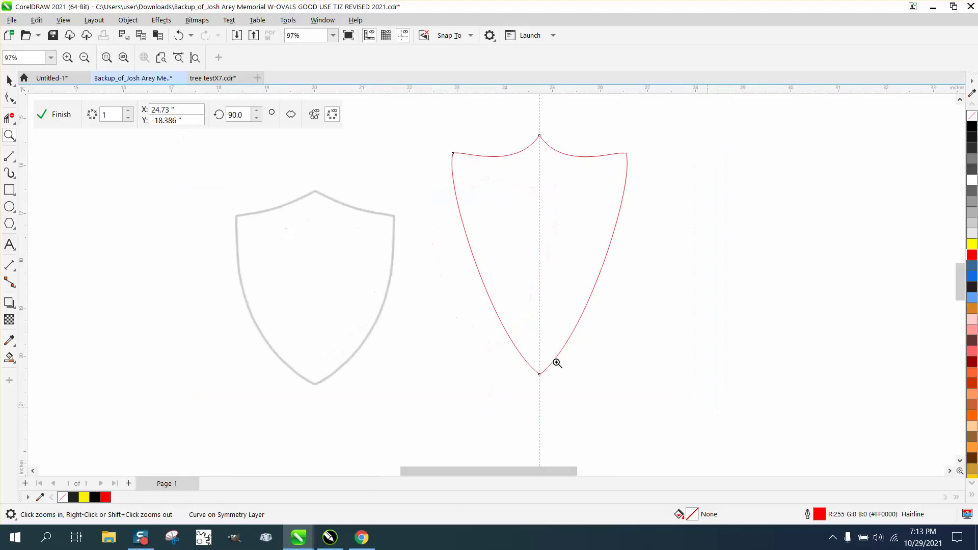
Step: Raise the left corner, lift the bottom point and reshape the top edge near the peak
left_click(9, 97)
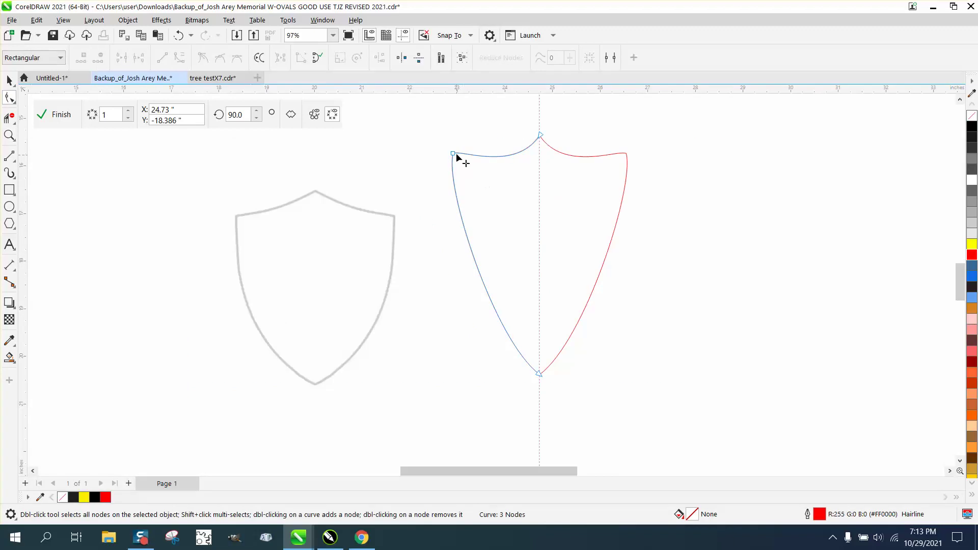
left_click_drag(454, 154, 441, 198)
left_click_drag(539, 374, 540, 347)
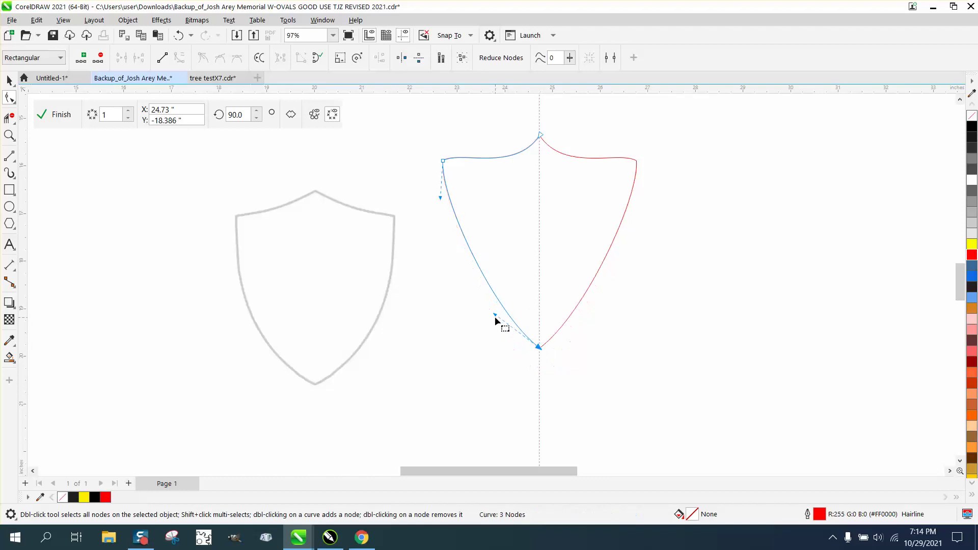
left_click_drag(498, 321, 473, 330)
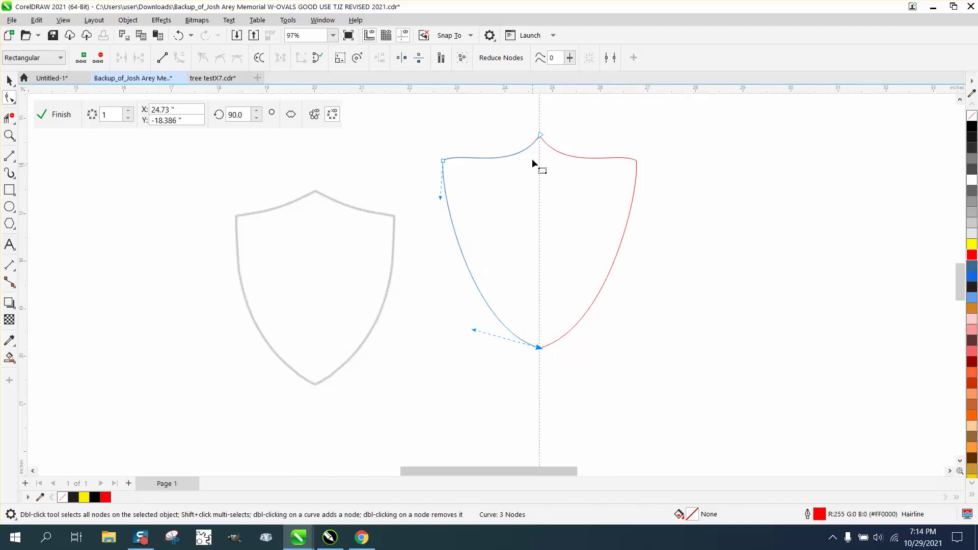
left_click(541, 135)
left_click_drag(517, 173, 502, 165)
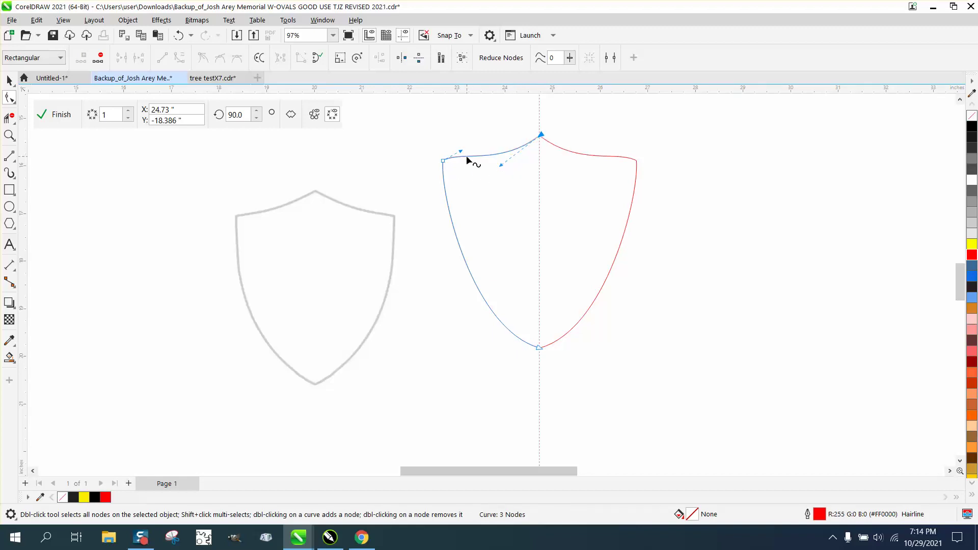
left_click(460, 154)
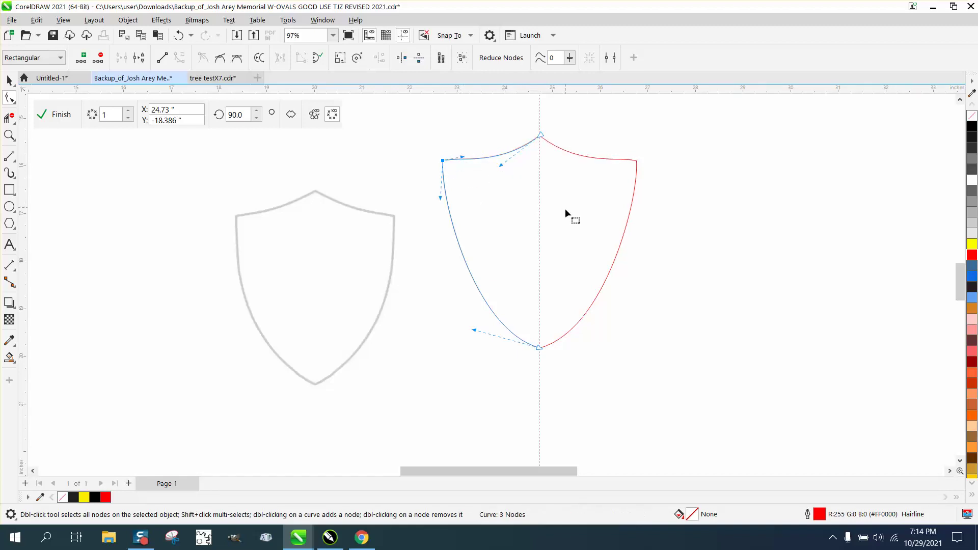
left_click(9, 80)
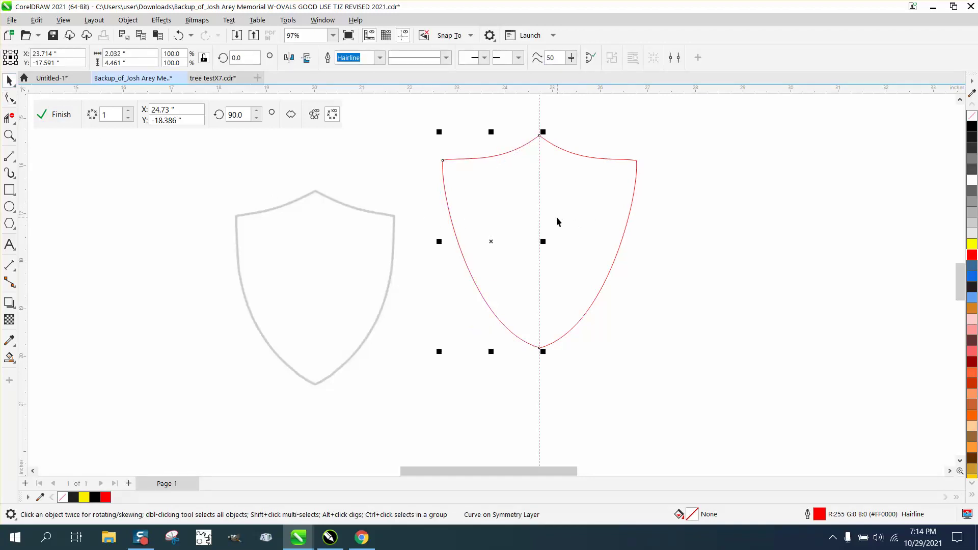
Step: Finish the symmetry and Smart Fill the shield's interior black
left_click(539, 218)
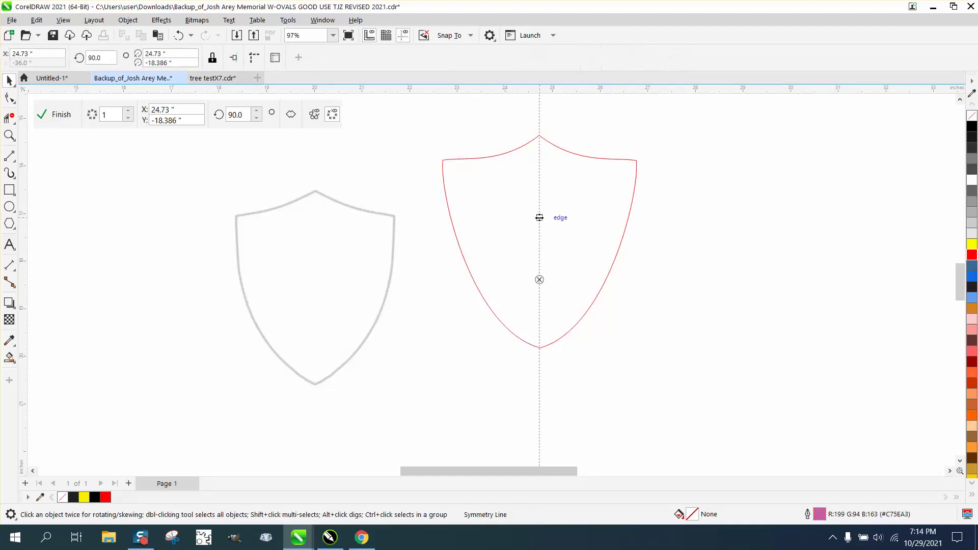
left_click(62, 115)
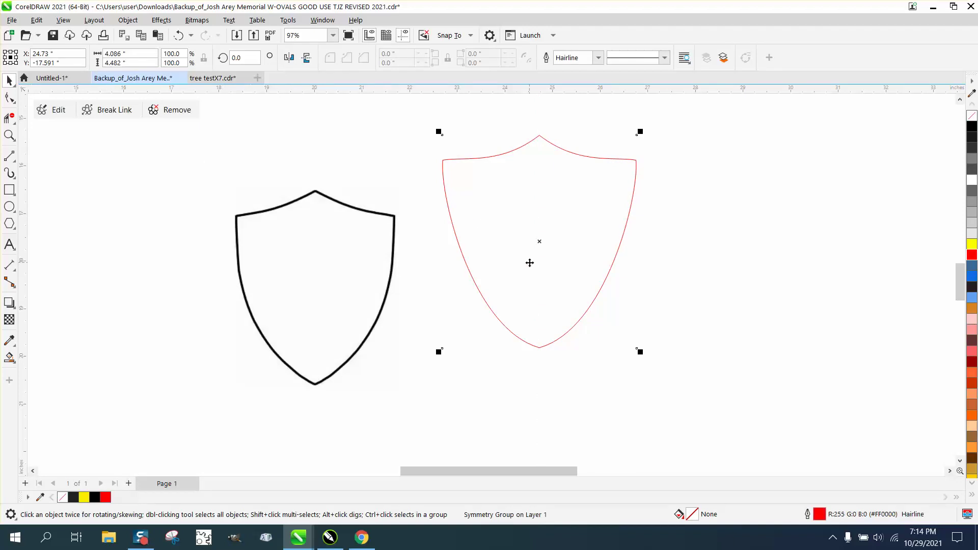
left_click(9, 357)
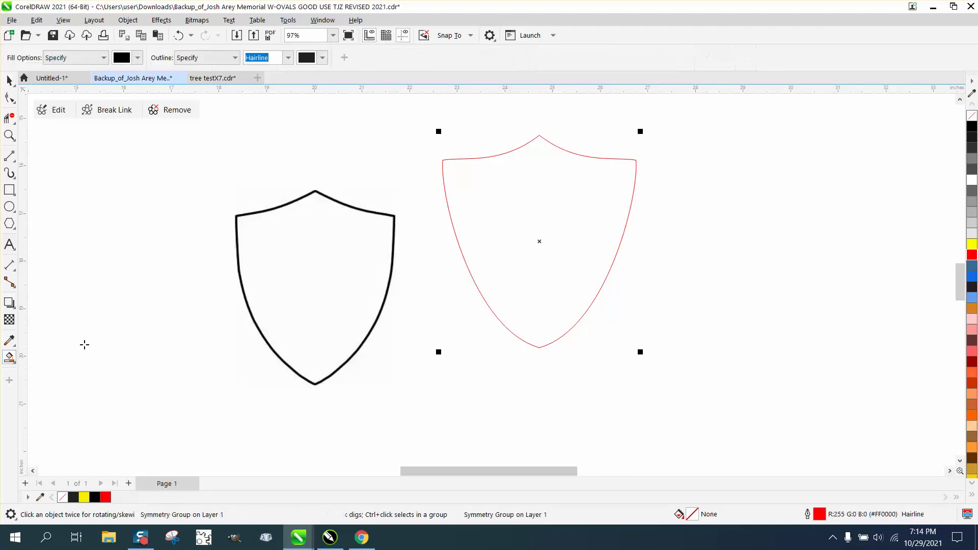
left_click(495, 256)
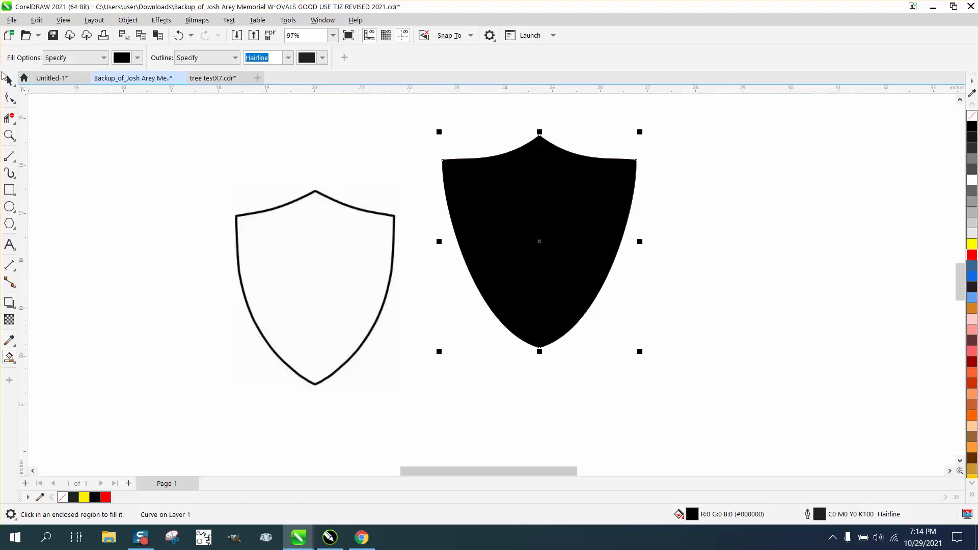
Step: Give the filled copy no fill and a red outline, overlap it on the middle shield, and move the bitmap left
left_click(9, 80)
left_click_drag(542, 226, 796, 234)
left_click(971, 116)
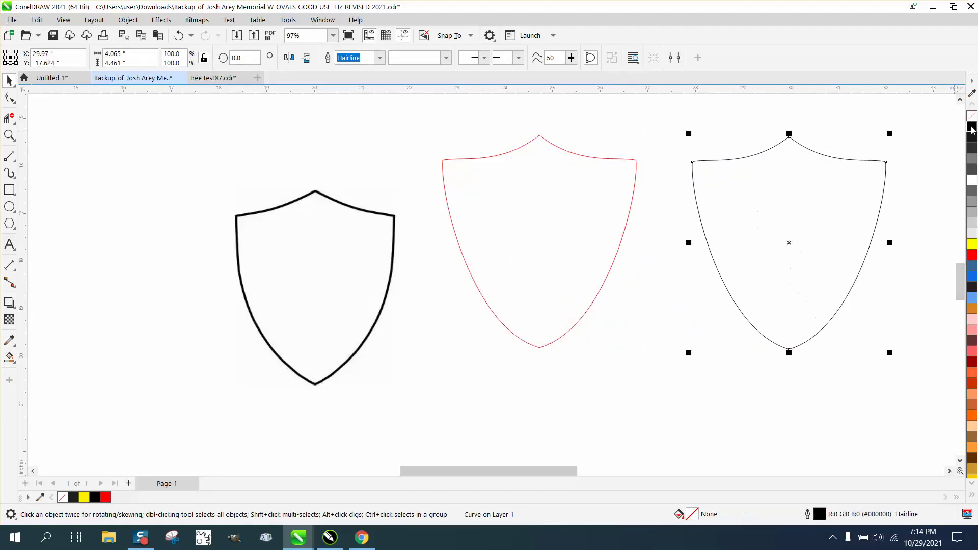
right_click(972, 255)
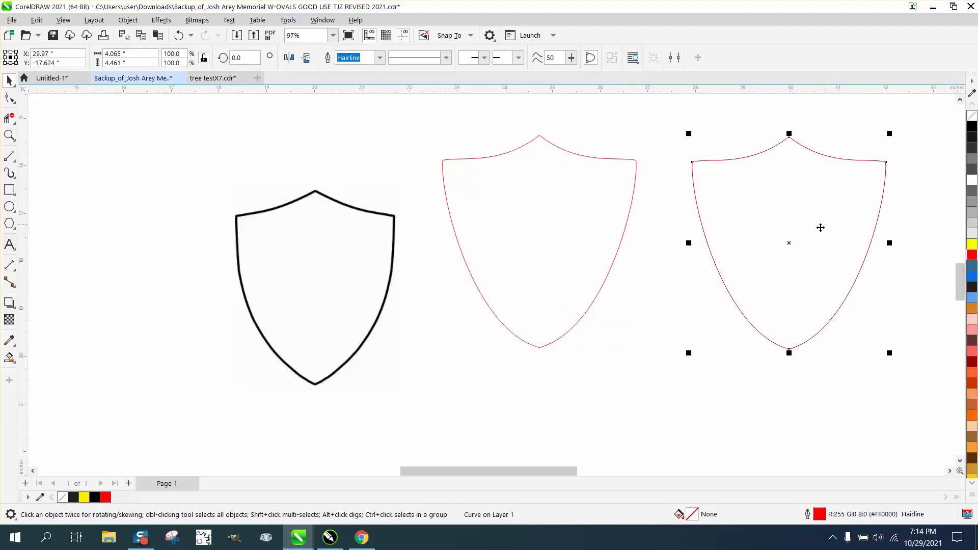
left_click_drag(788, 243, 505, 279)
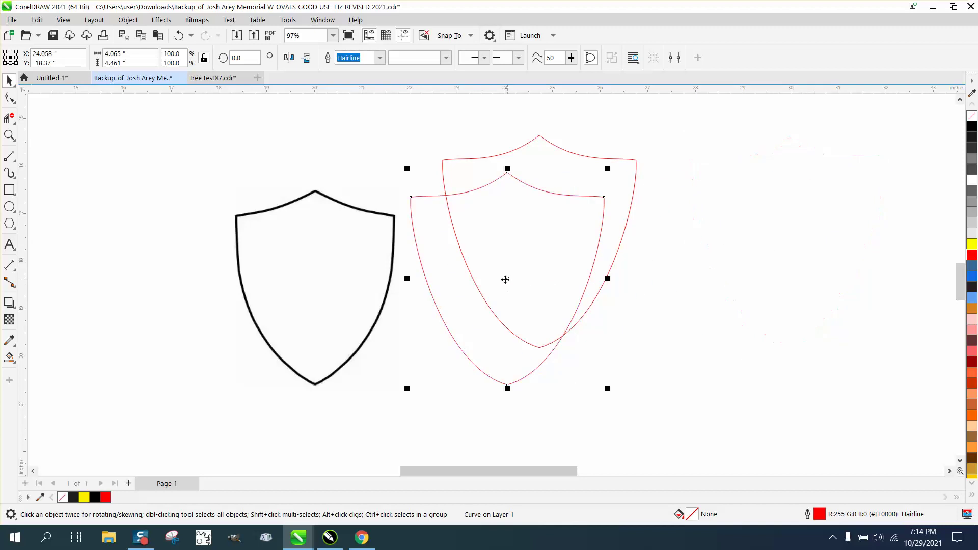
left_click(366, 213)
left_click_drag(360, 212, 269, 177)
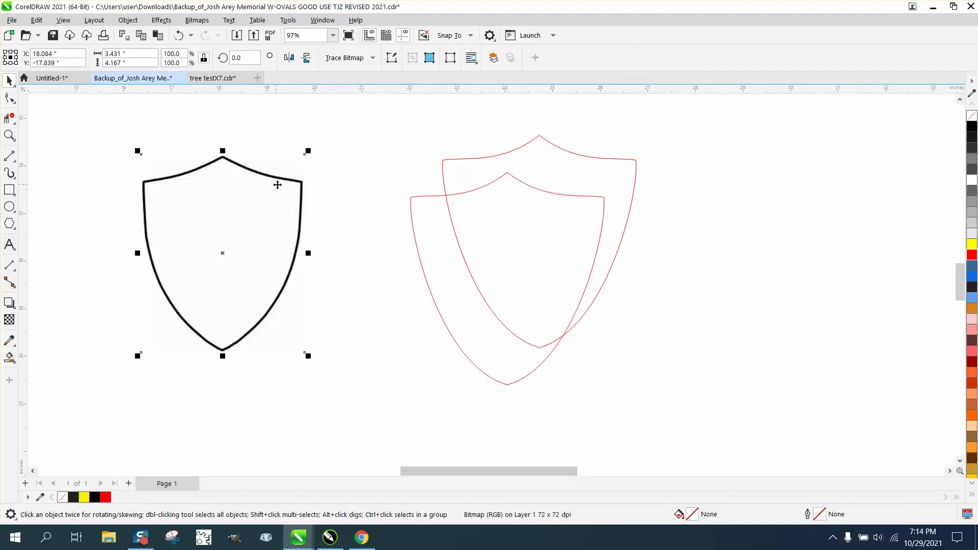
Step: Trace the black shield's top-left and left edges with two 3-Point Curves
left_click(10, 135)
left_click_drag(510, 419, 510, 418)
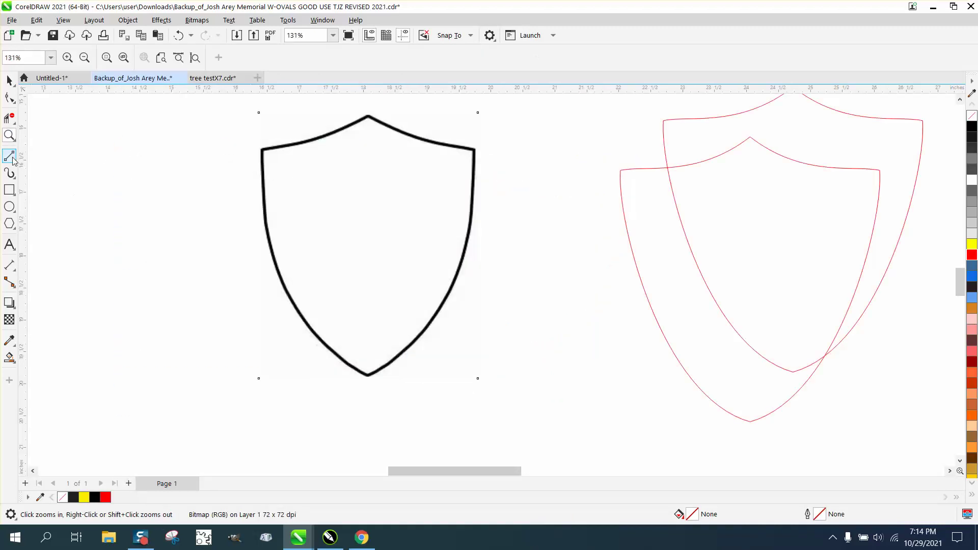
left_click(16, 163)
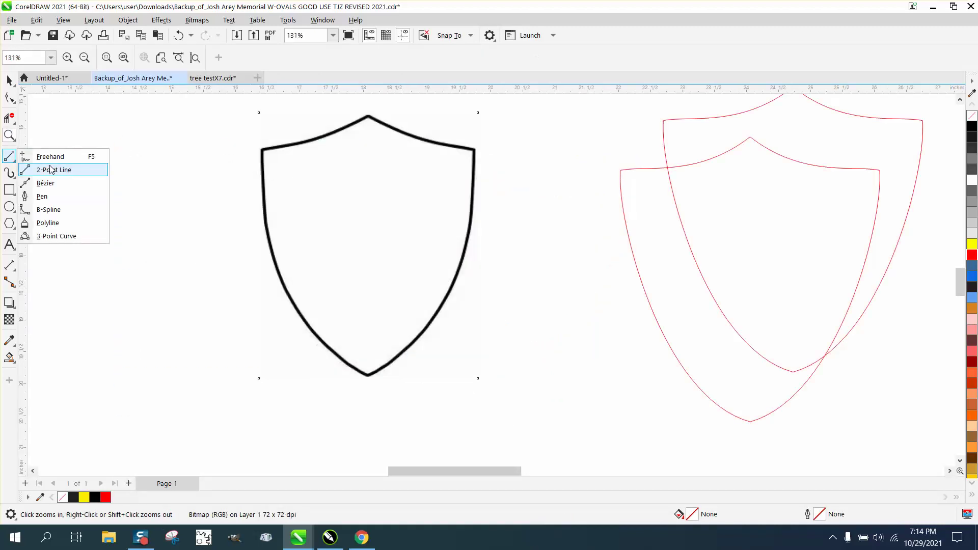
left_click(56, 236)
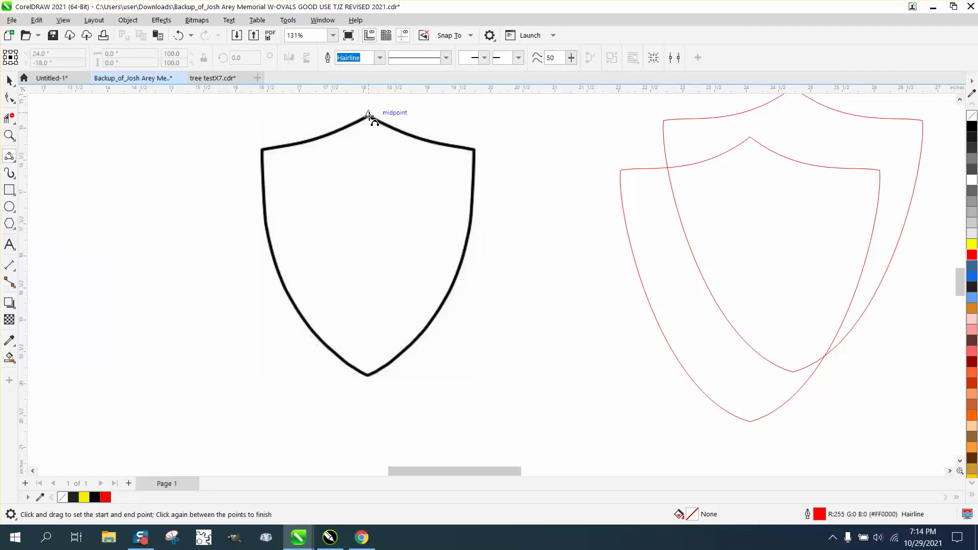
left_click_drag(368, 115, 261, 150)
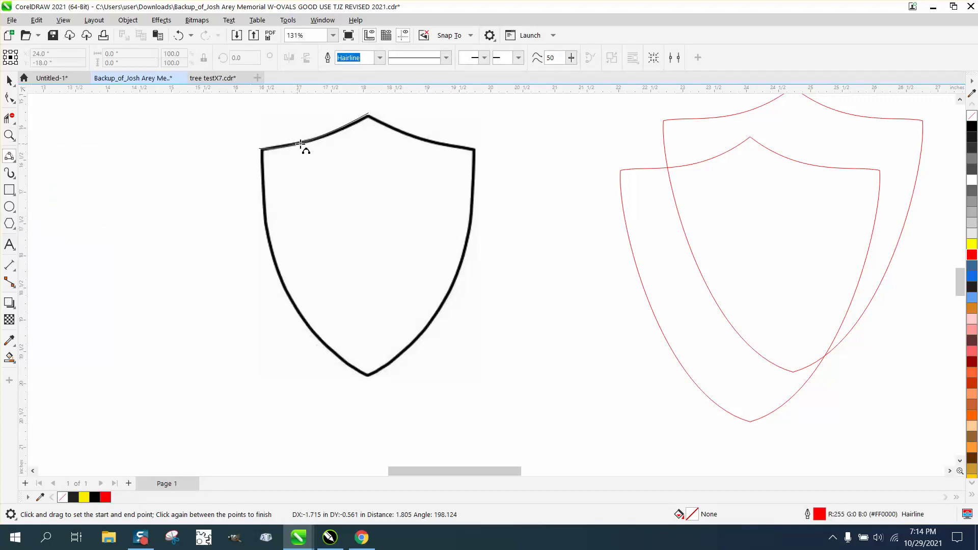
left_click(270, 149)
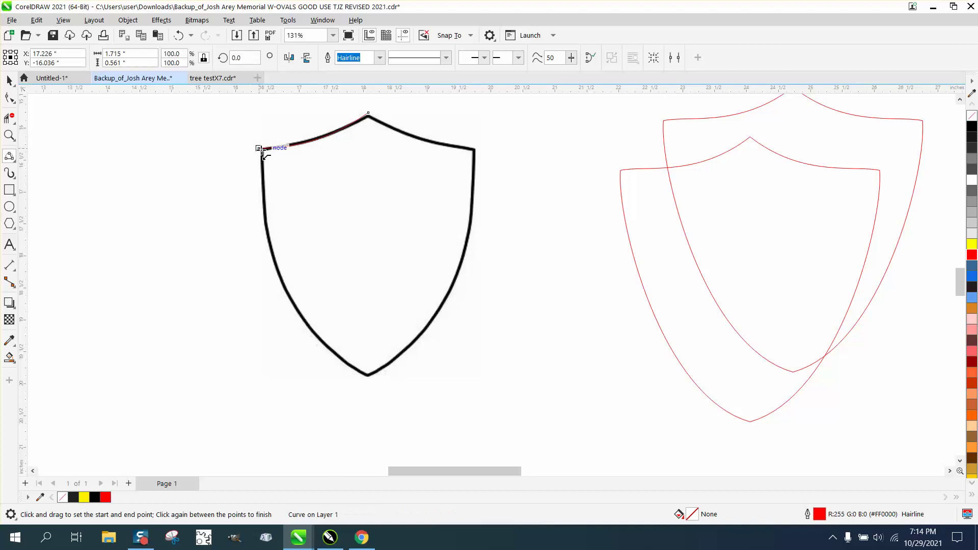
left_click_drag(260, 149, 369, 377)
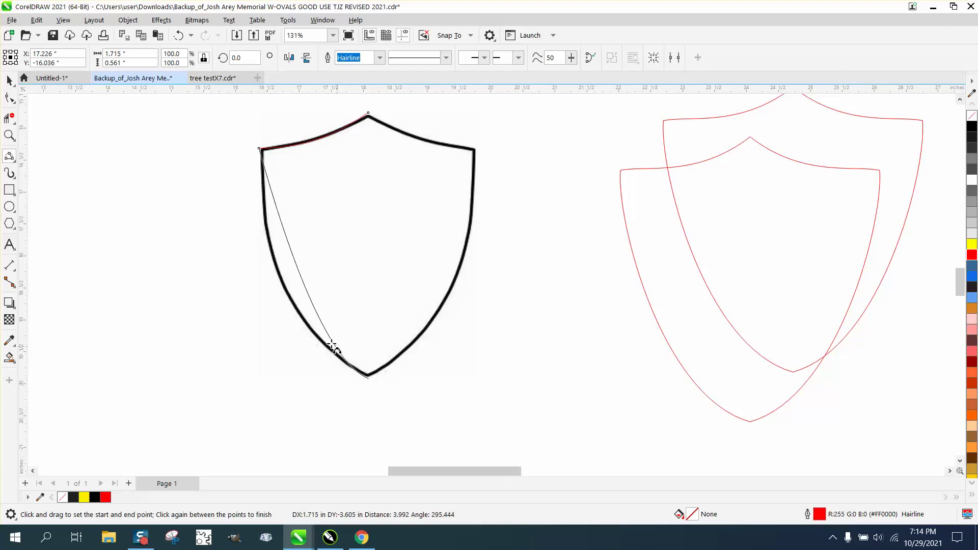
left_click(296, 318)
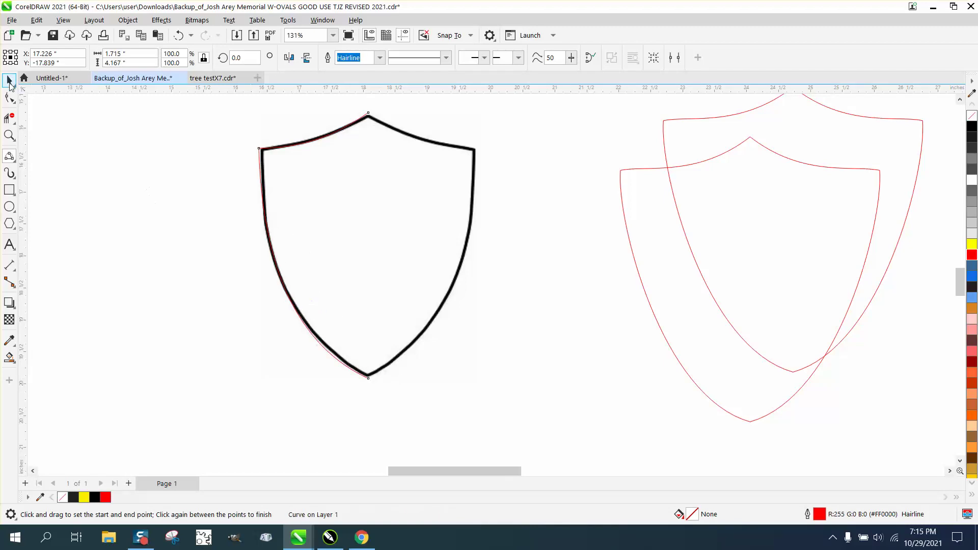
Step: Move the black shield image to the right, away from the traced curves
left_click(9, 81)
scroll(420, 240, "down", 1)
left_click_drag(442, 235, 636, 262)
Step: Mirror-copy the traced half into a full shield and check where the halves meet at the top
left_click_drag(282, 126, 424, 311)
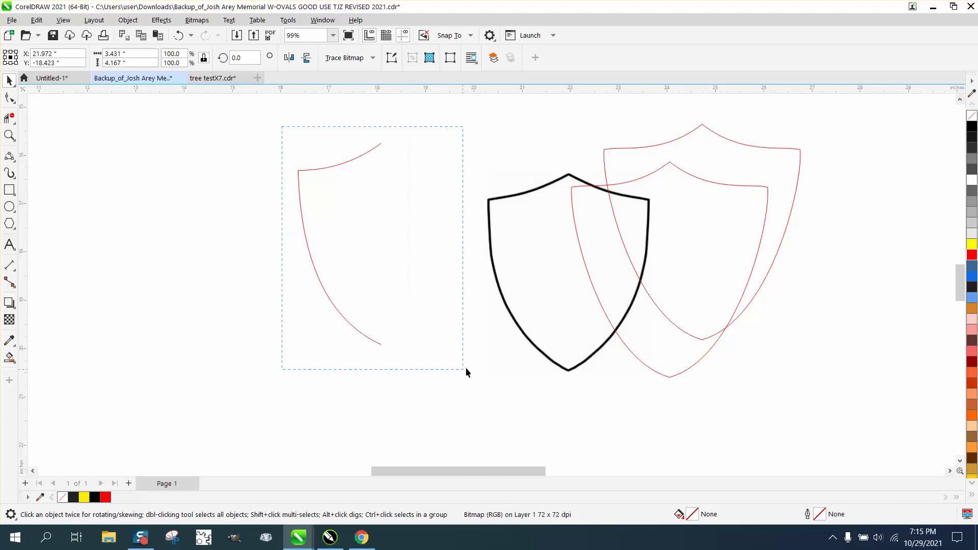
left_click_drag(466, 368, 465, 365)
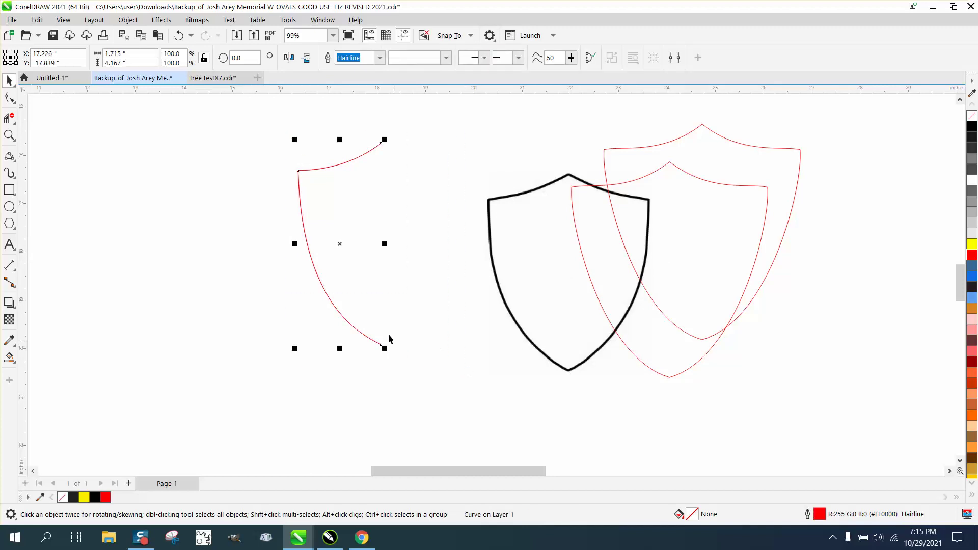
left_click_drag(295, 244, 464, 245)
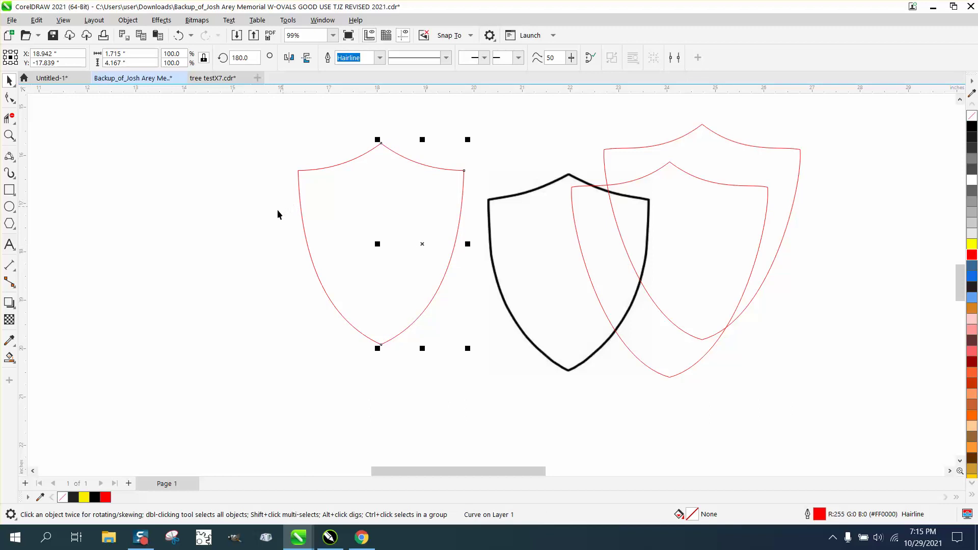
left_click(9, 135)
left_click_drag(376, 136, 400, 153)
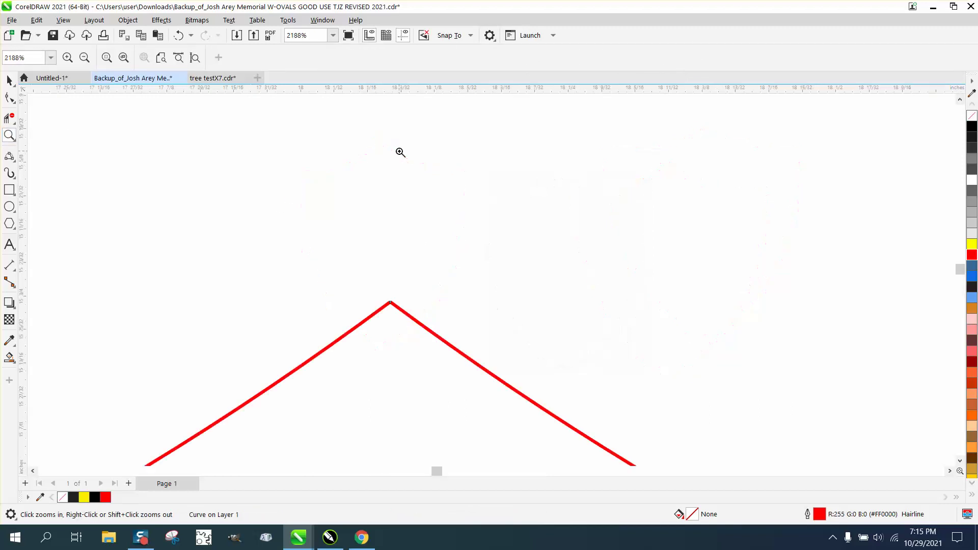
left_click_drag(434, 341, 434, 341)
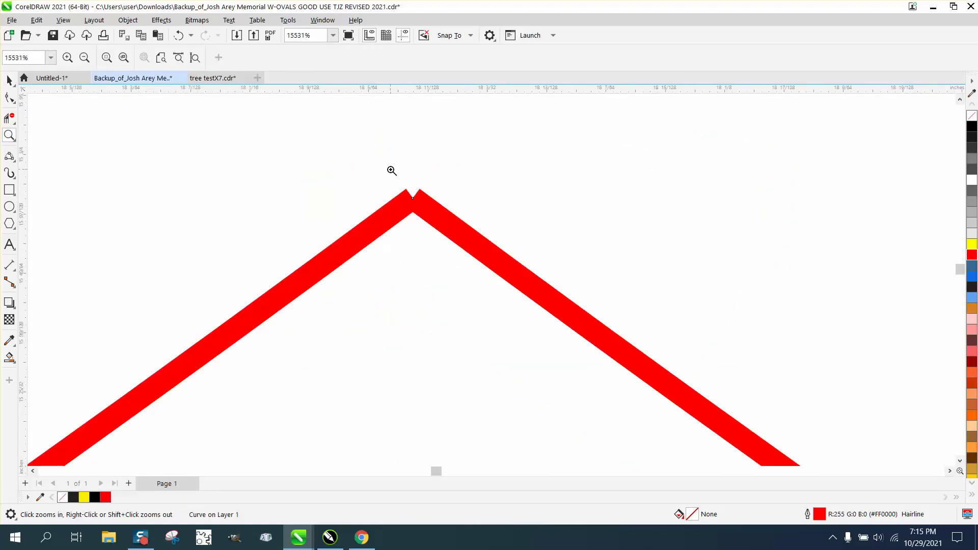
left_click_drag(392, 171, 475, 251)
right_click(310, 208)
right_click(305, 200)
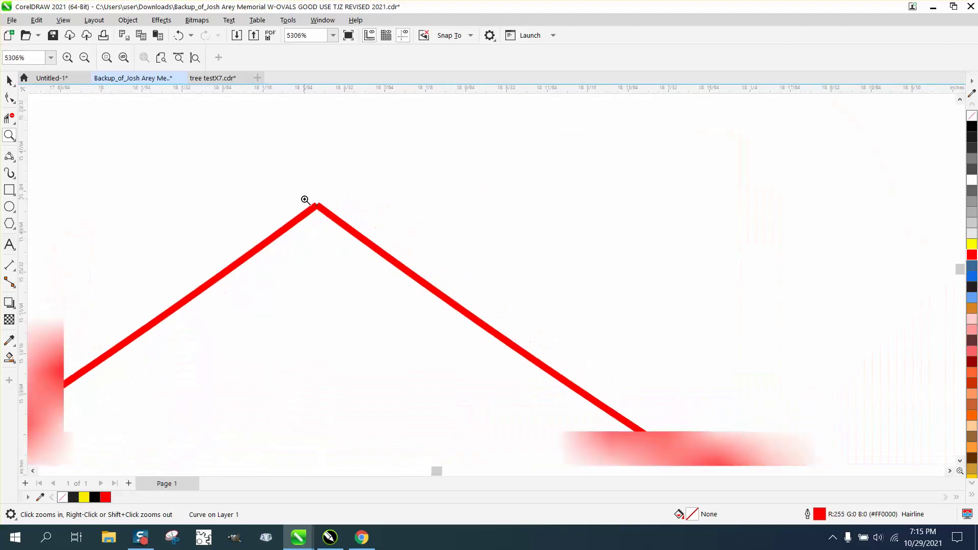
scroll(306, 199, "down", 8)
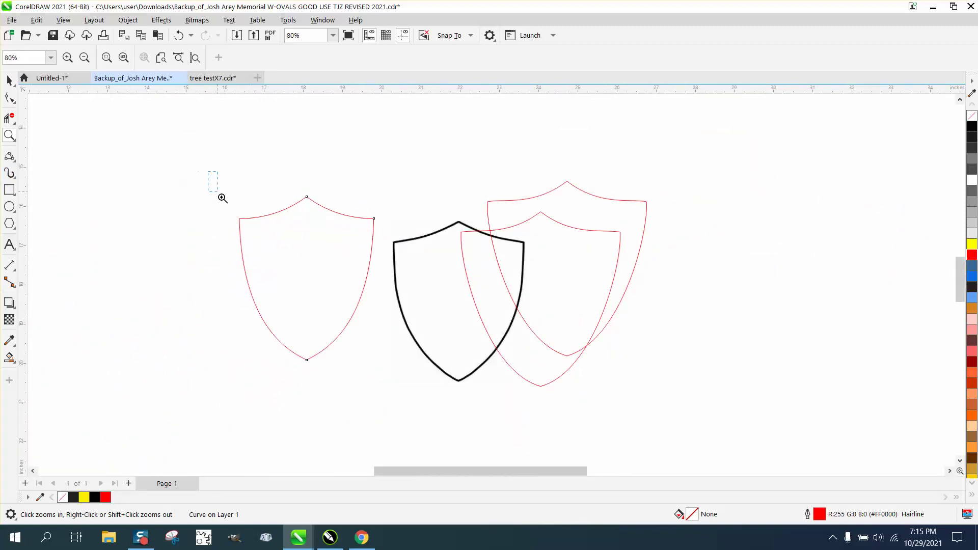
left_click_drag(222, 198, 223, 198)
scroll(307, 219, "down", 6)
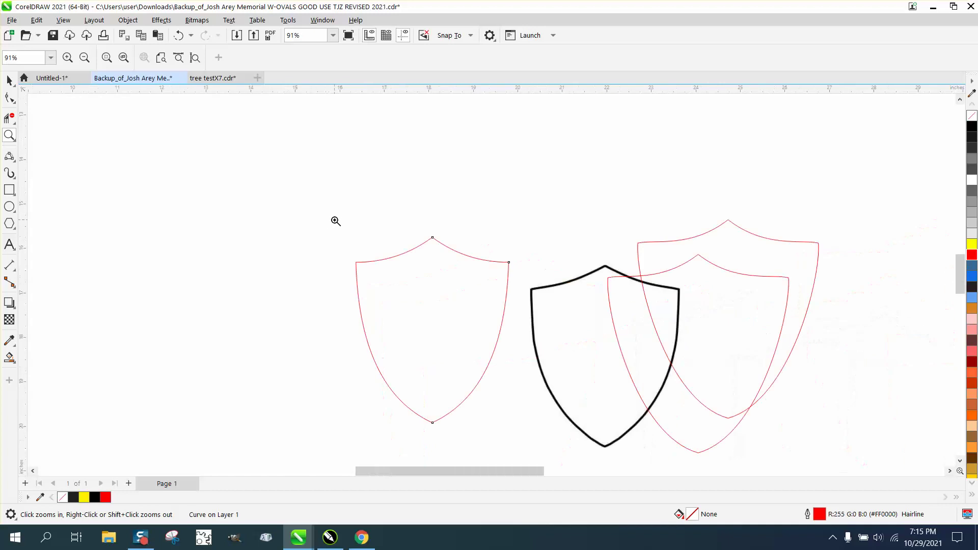
Step: Draw a rectangle enclosing the traced red shield
left_click_drag(543, 394, 543, 394)
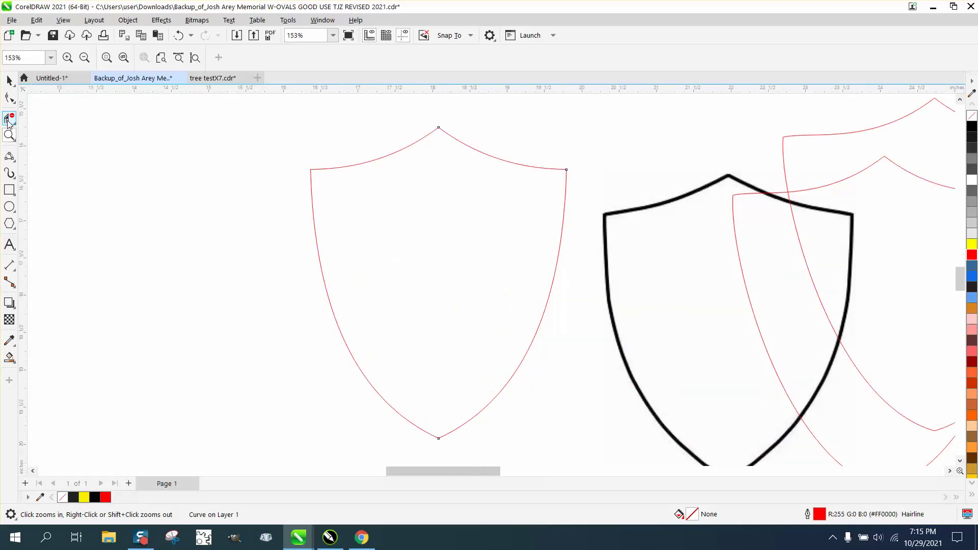
left_click(9, 190)
scroll(273, 137, "down", 2)
mouse_move(263, 123)
left_mouse_down()
mouse_move(439, 336)
mouse_move(486, 378)
left_mouse_up()
Step: Smart-fill the shield's enclosed area, move the copy left, remove its fill and give it a red outline
left_click(9, 357)
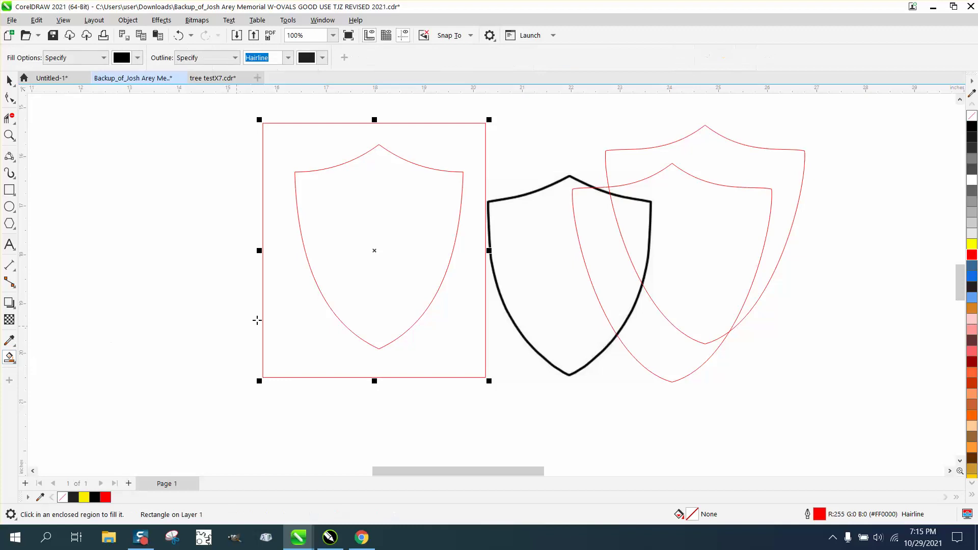
left_click(335, 287)
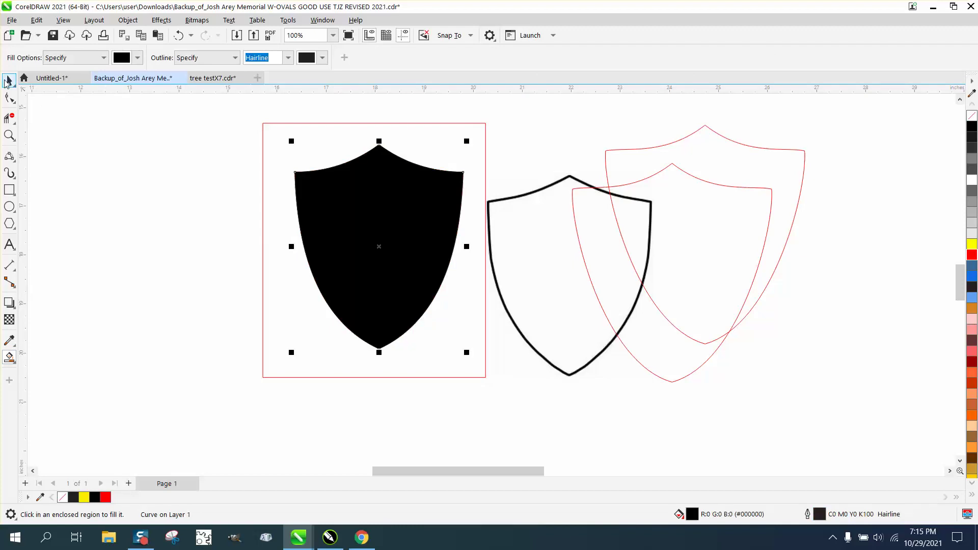
left_click(10, 80)
left_click_drag(389, 231, 154, 235)
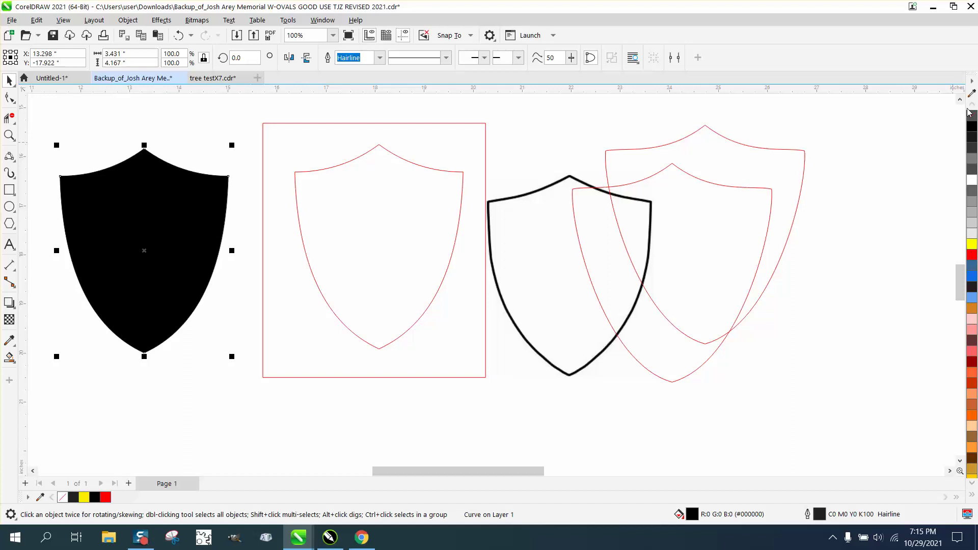
left_click(971, 117)
right_click(973, 257)
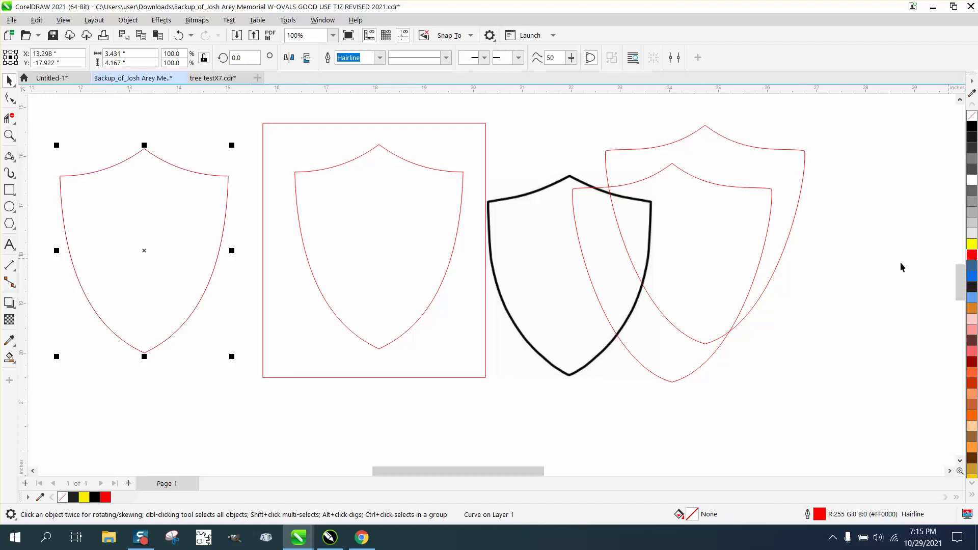
Step: Zoom in on the new shield's top peak, then back out to the framed shield
left_click(9, 135)
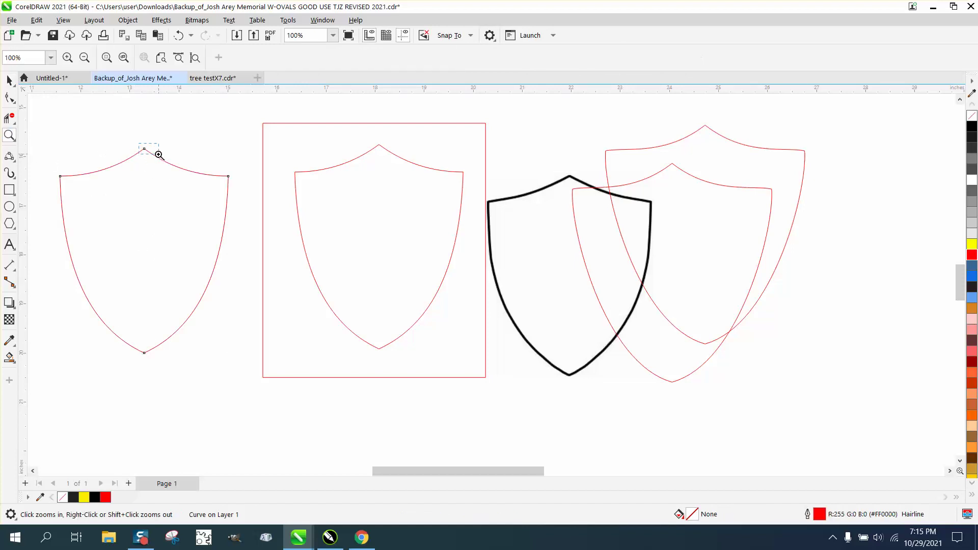
left_click_drag(139, 144, 159, 155)
left_click(363, 310)
scroll(230, 248, "down", 10)
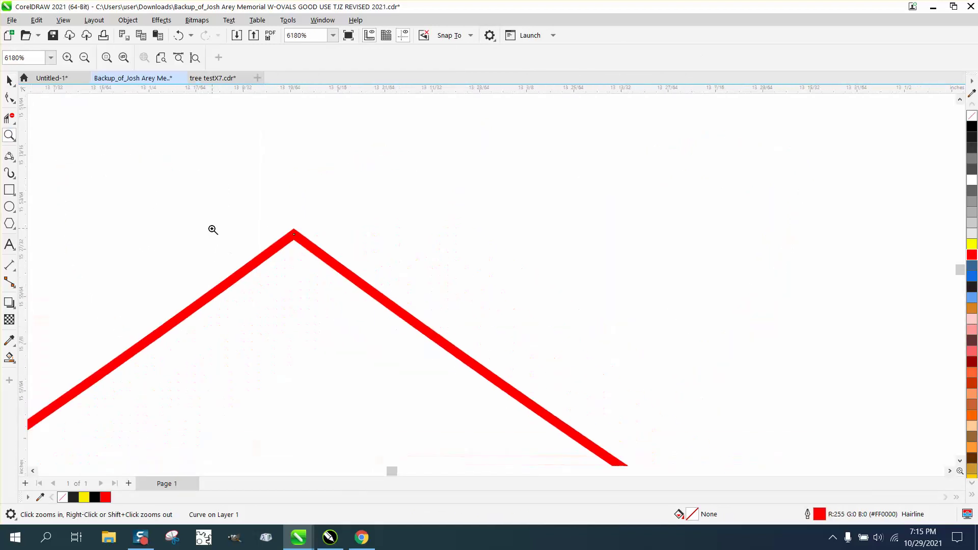
scroll(321, 247, "down", 1)
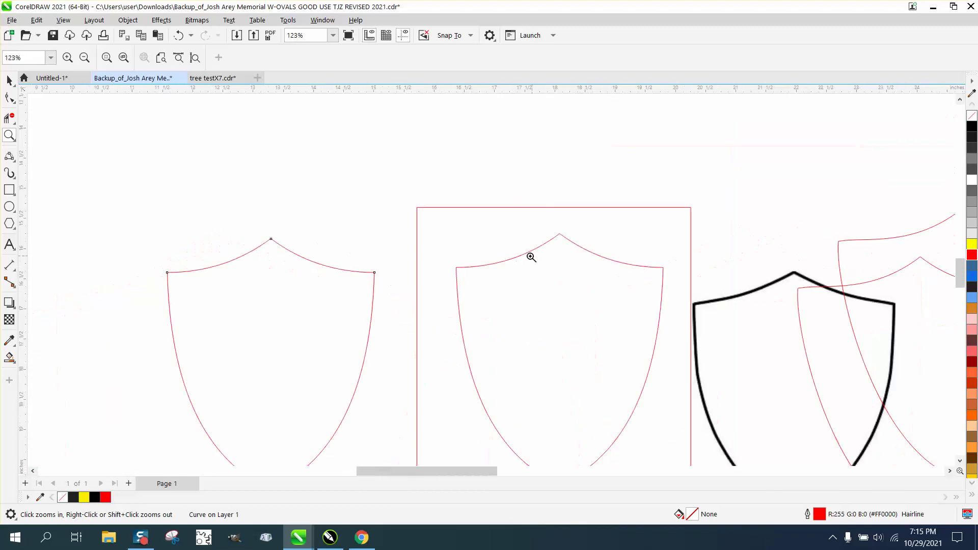
left_click(11, 82)
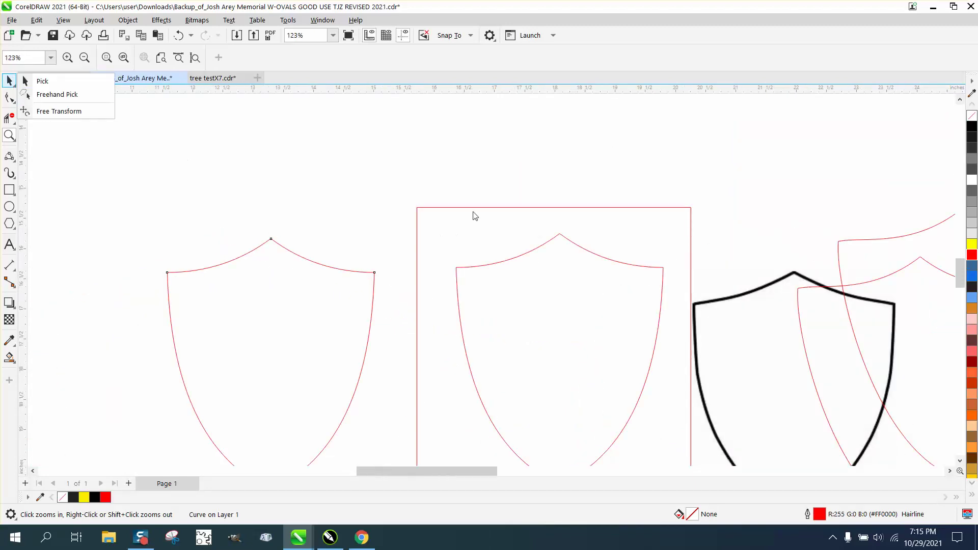
left_click(474, 215)
right_click(430, 213)
Step: Delete the red rectangle surrounding the traced shield
left_click(9, 80)
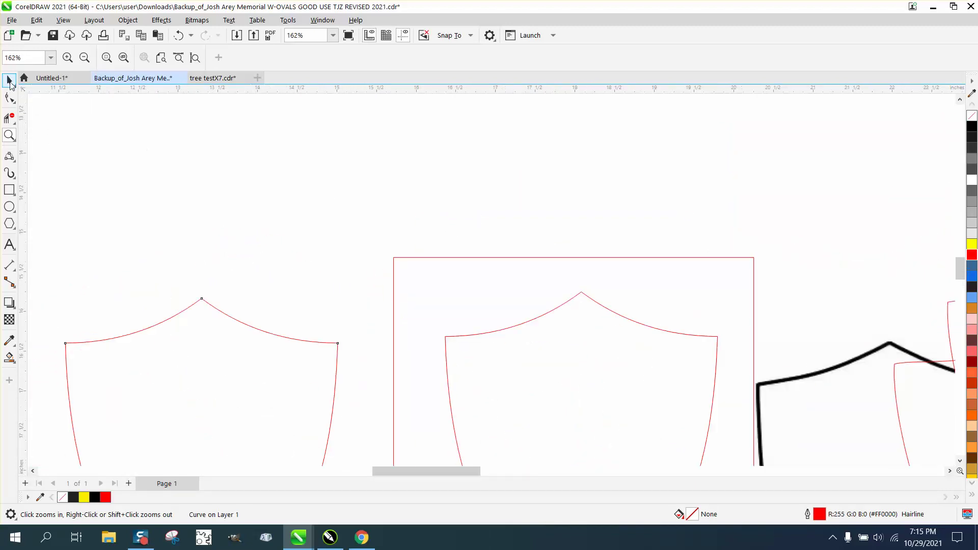
left_click(422, 258)
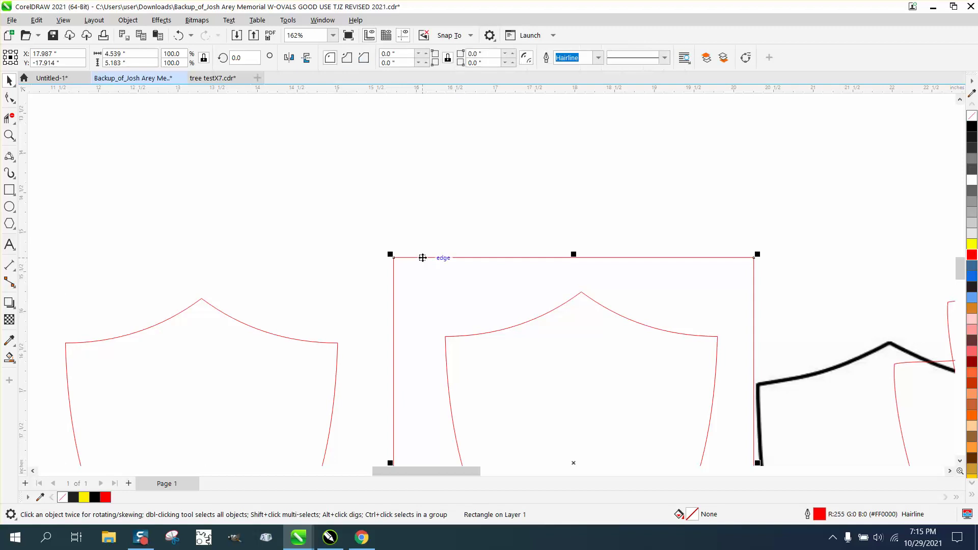
key("Delete")
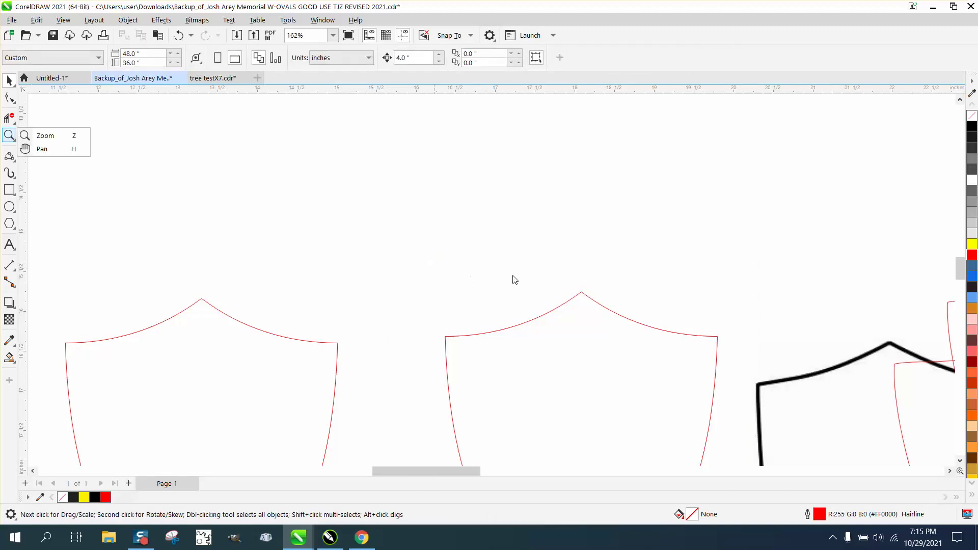
left_click(9, 135)
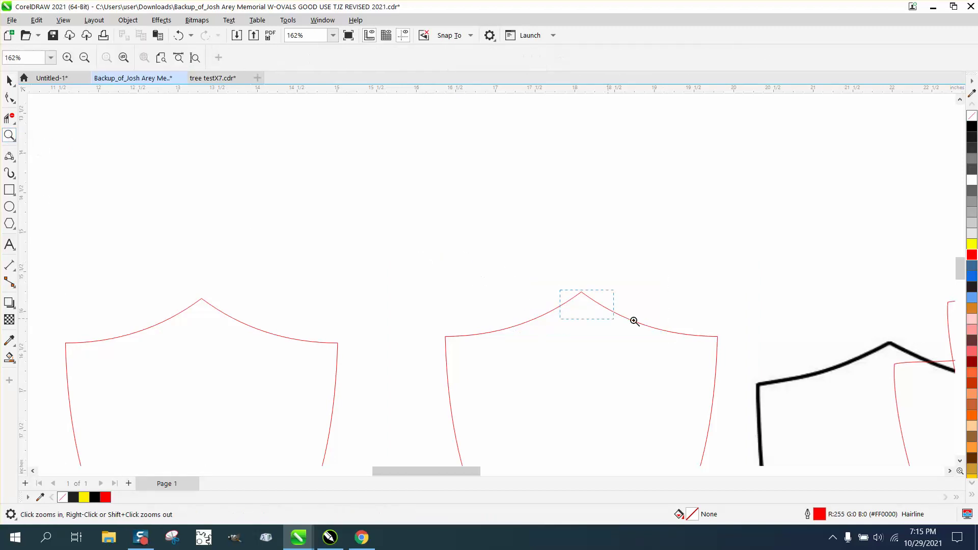
Step: Join the two red curves' end nodes at the shield's peak using the Join Curves docker
left_click_drag(634, 321, 644, 324)
left_click(9, 97)
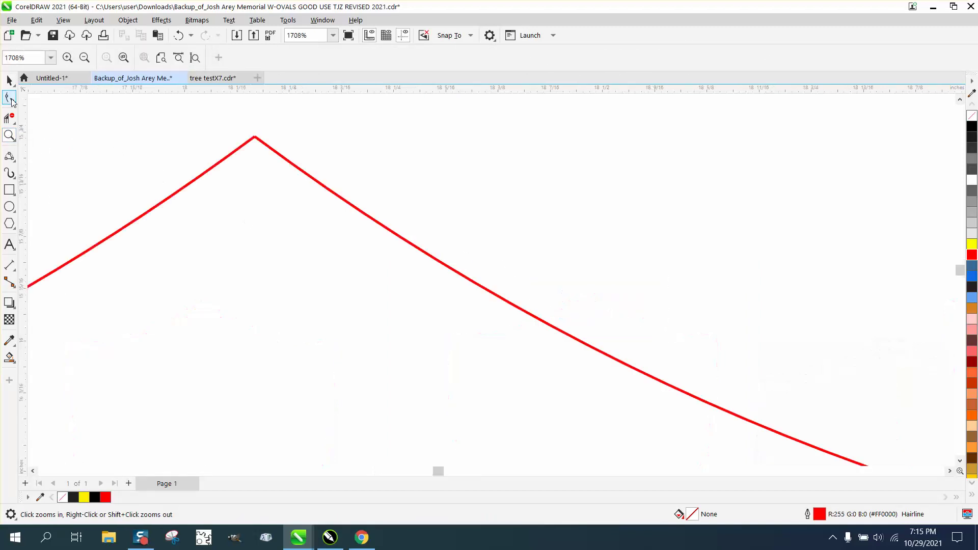
left_click(243, 146)
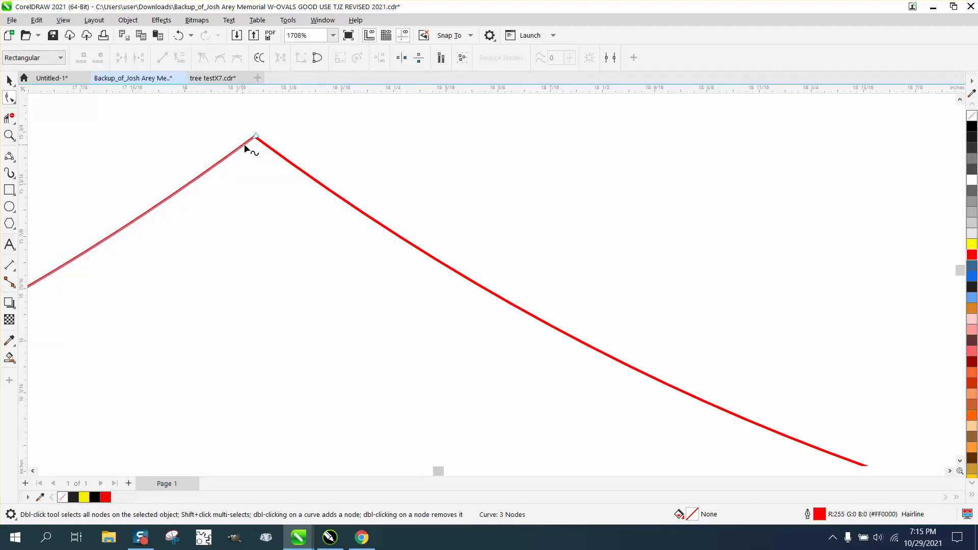
left_click(256, 138, "shift")
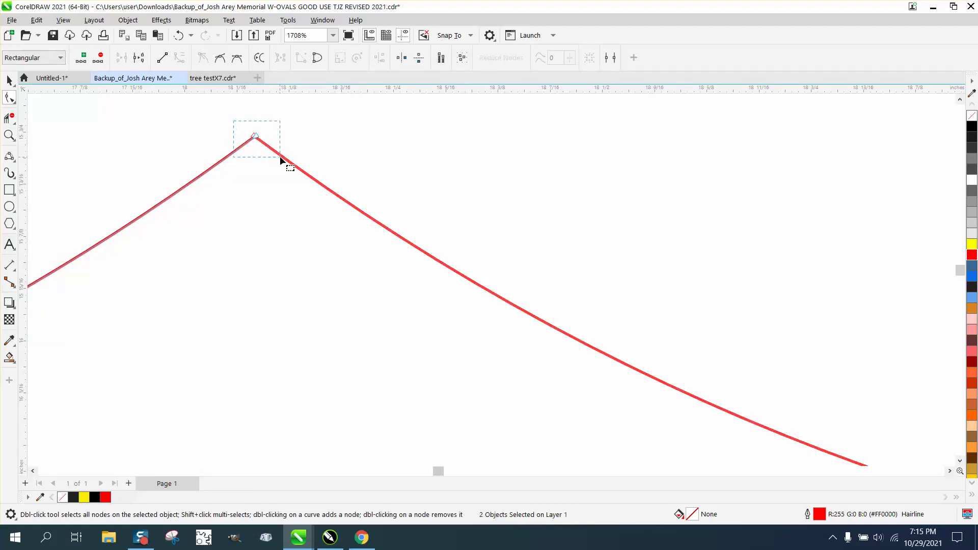
left_click_drag(281, 157, 281, 158)
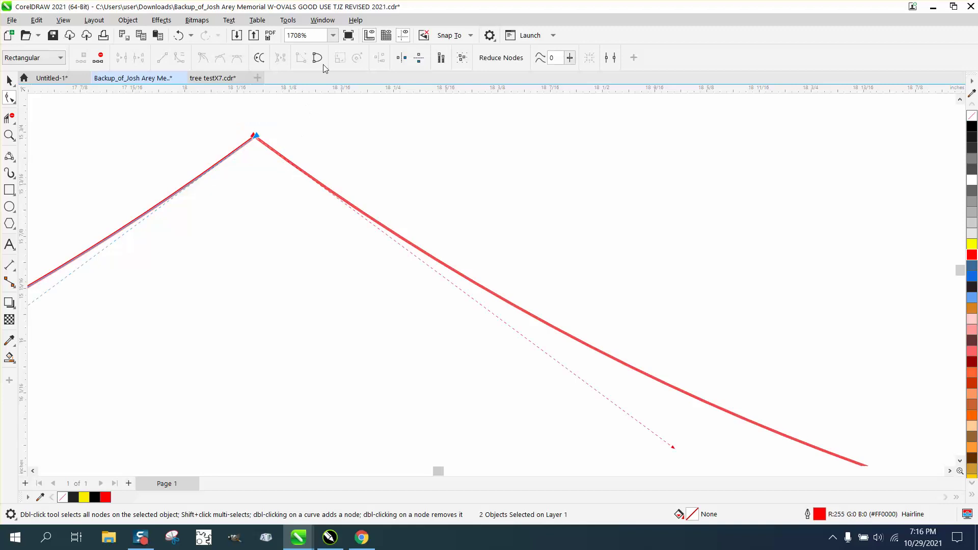
left_click(322, 20)
mouse_move(336, 178)
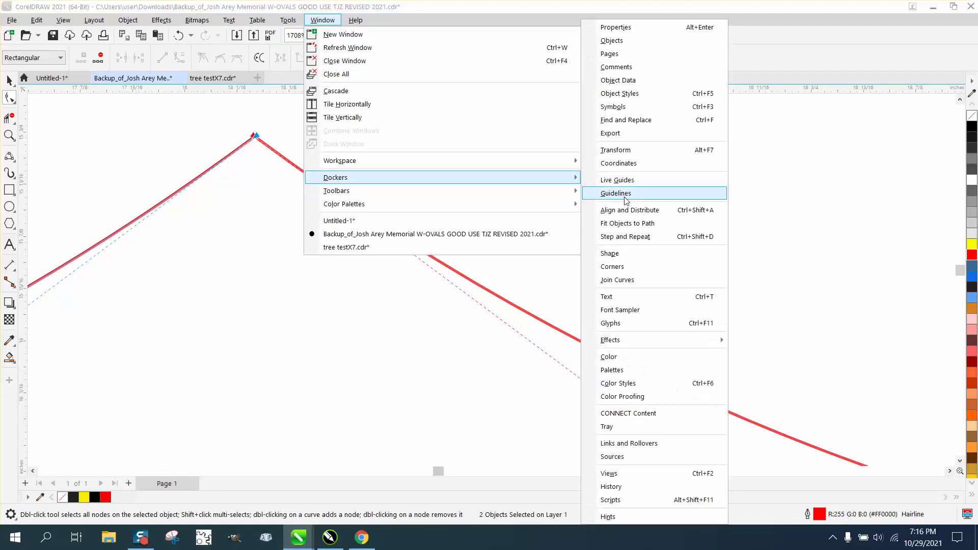
left_click(626, 279)
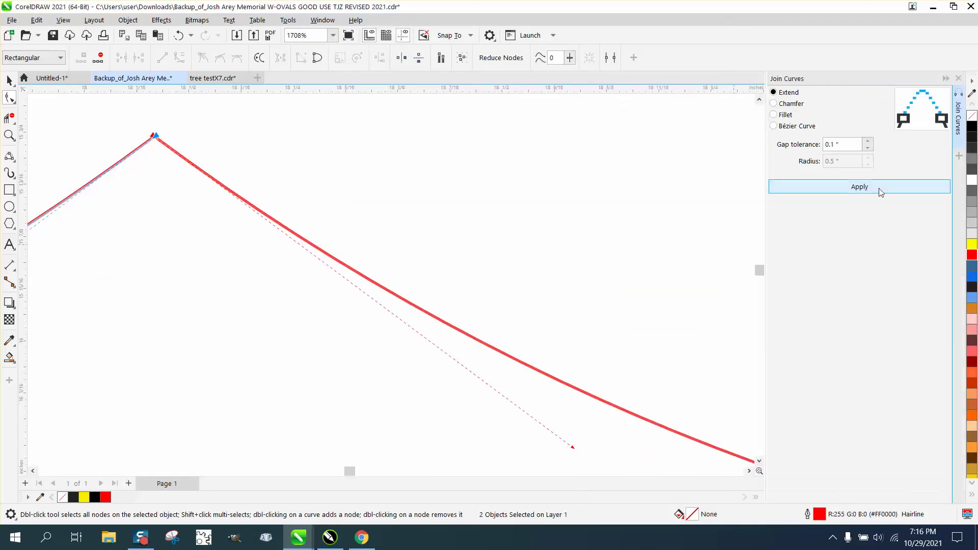
left_click(881, 191)
Step: Zoom in to inspect the joined peak, then zoom back out
left_click(9, 135)
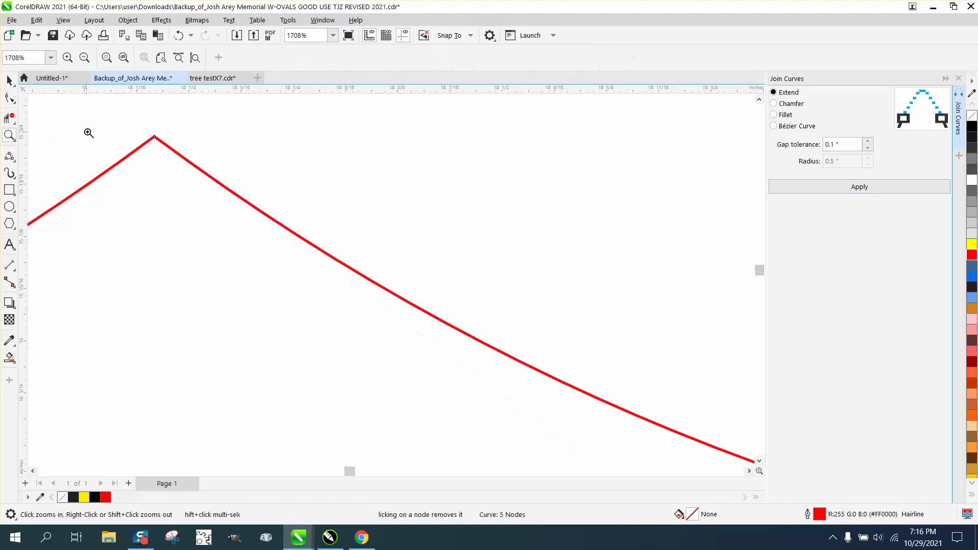
left_click_drag(113, 128, 236, 170)
right_click(172, 175)
right_click(212, 193)
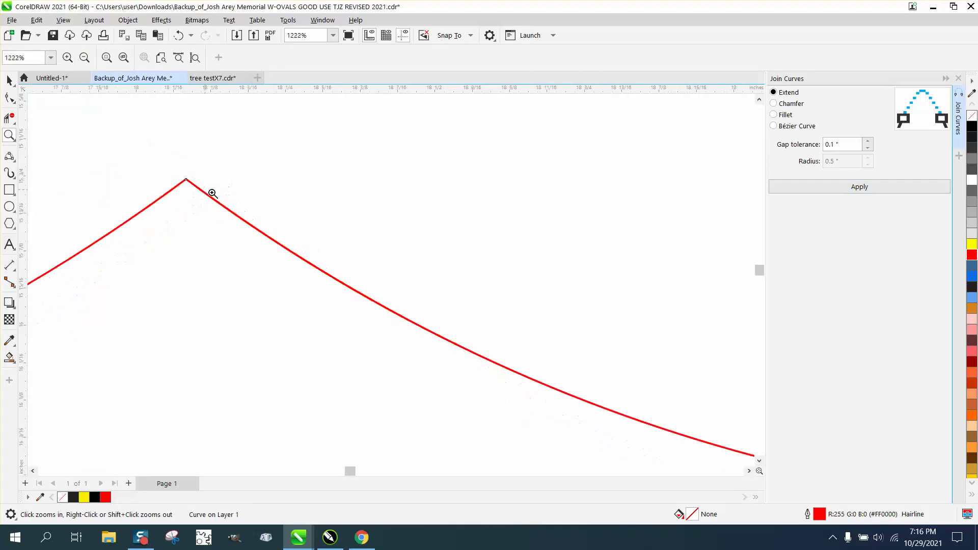
scroll(213, 193, "down", 6)
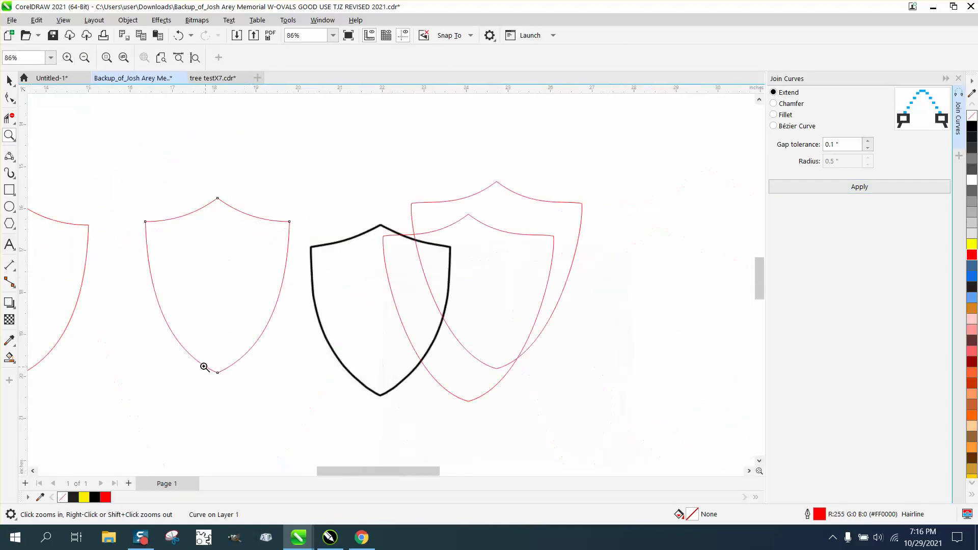
Step: Join the open end nodes at the shield's bottom into one sharp point, leaving a 4-node curve
left_click_drag(204, 367, 252, 390)
left_click_drag(291, 239, 291, 239)
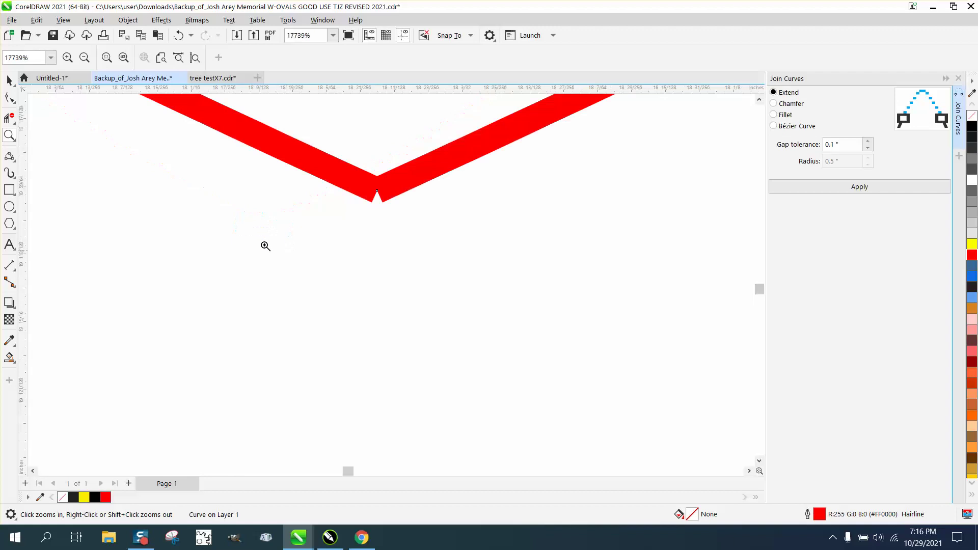
left_click(9, 80)
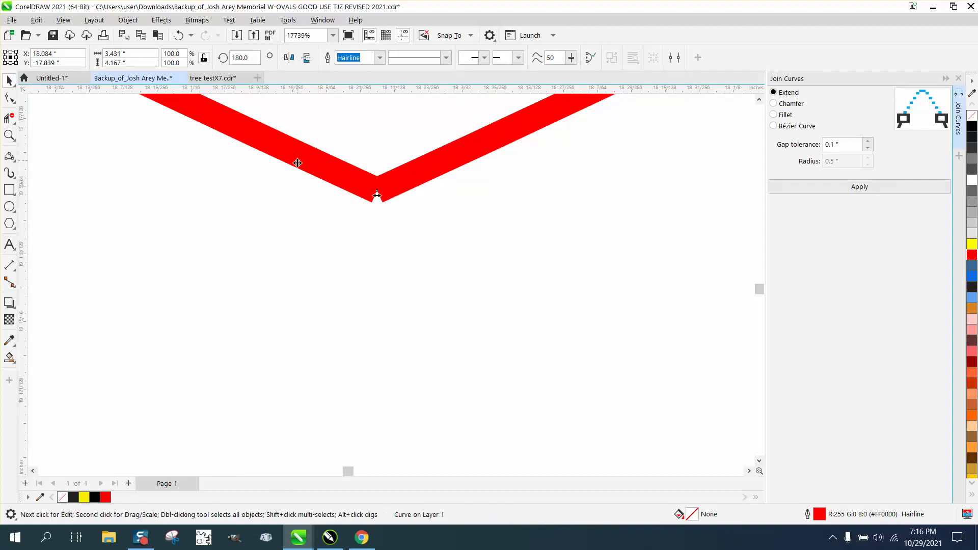
left_click(9, 96)
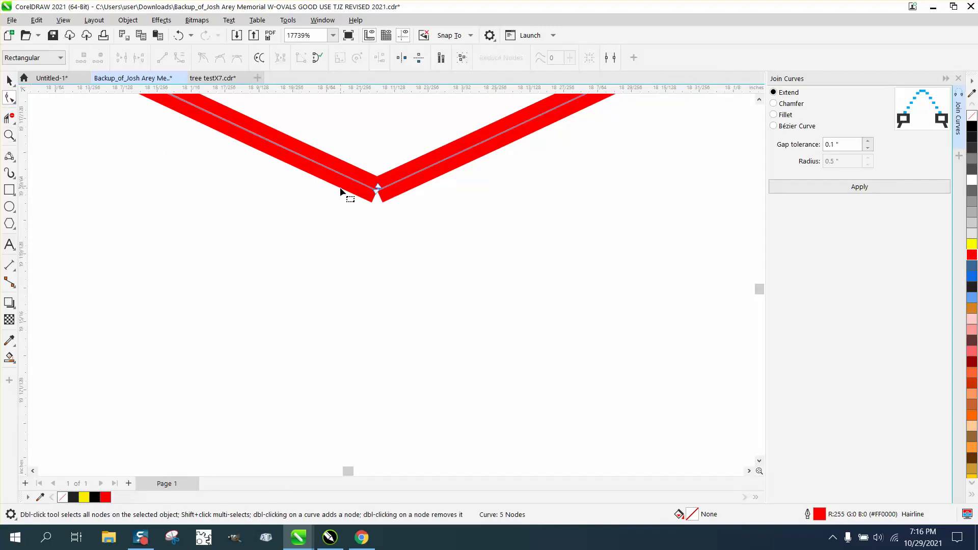
left_click(377, 192)
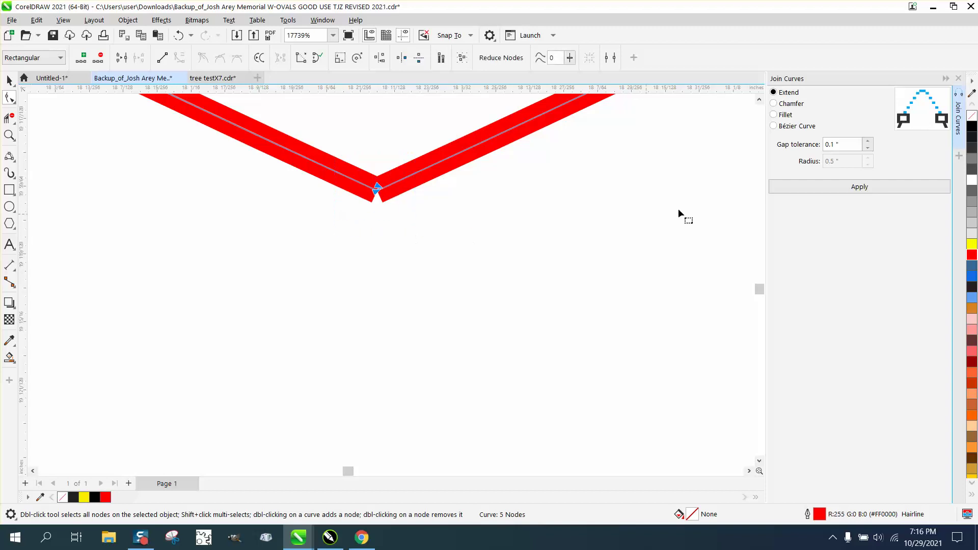
left_click(855, 188)
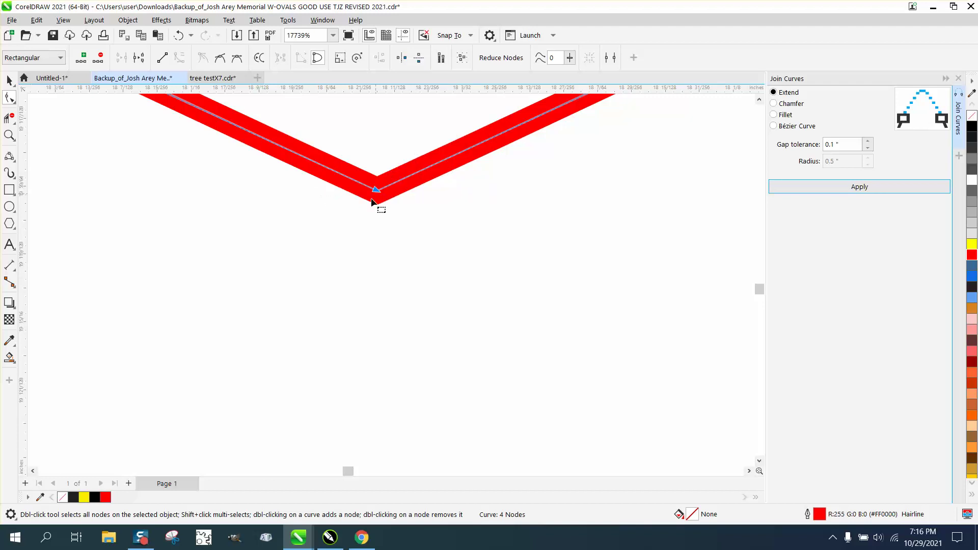
key("space")
scroll(360, 355, "down", 5)
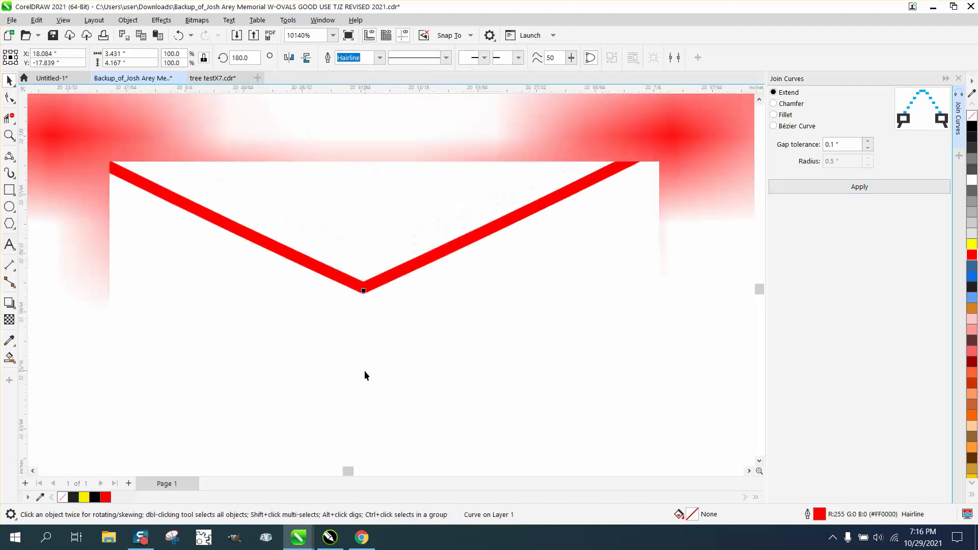
scroll(360, 354, "down", 8)
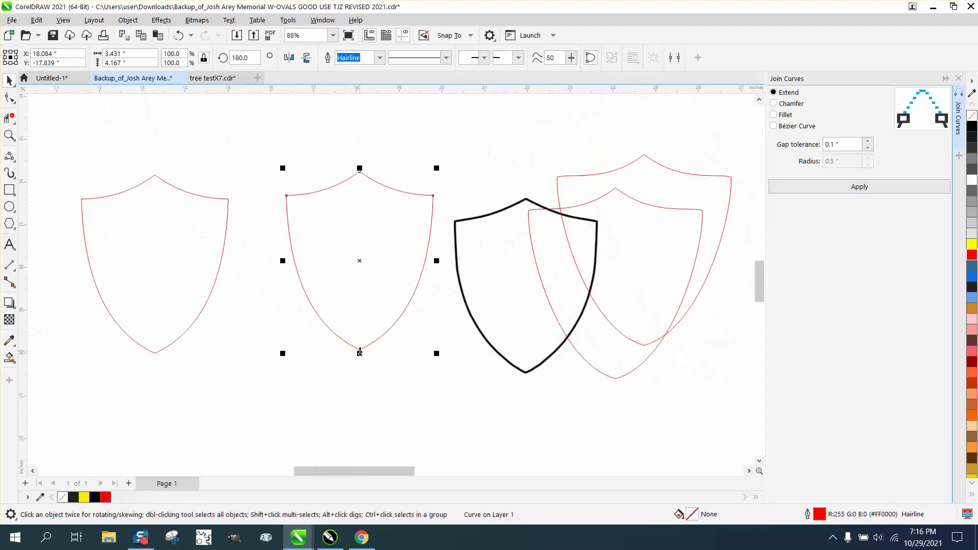